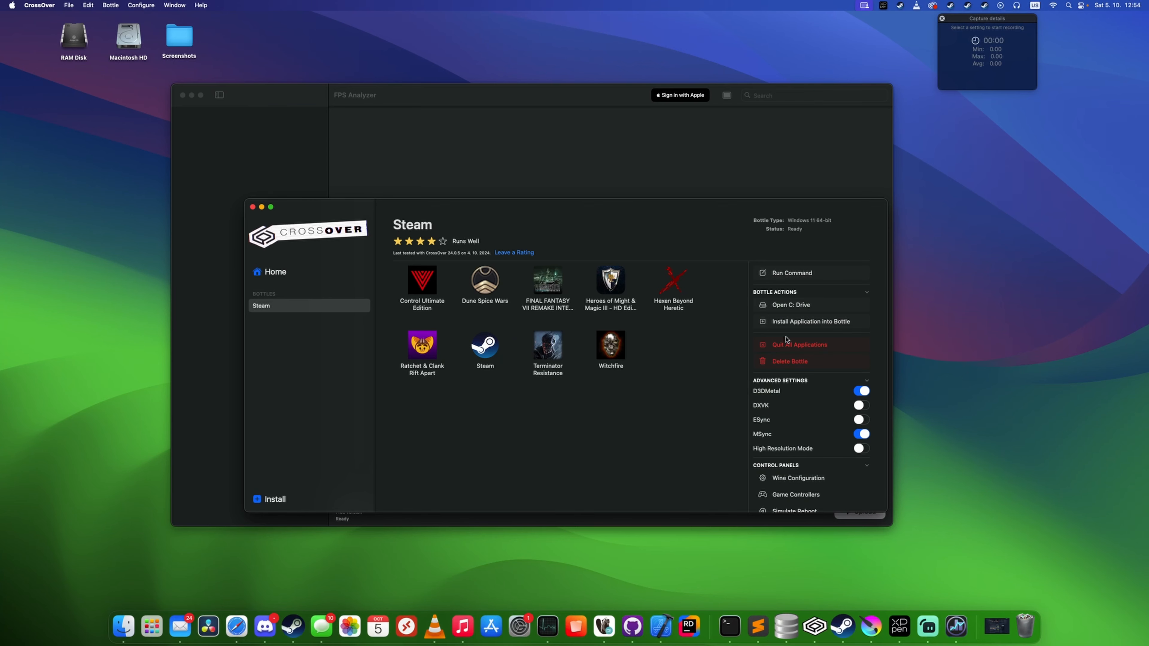
- Open the Steam bottle's C: drive, close the CrossOver window, and add HOMM3 2.0.exe to FPS Analyzer
left_click(789, 306)
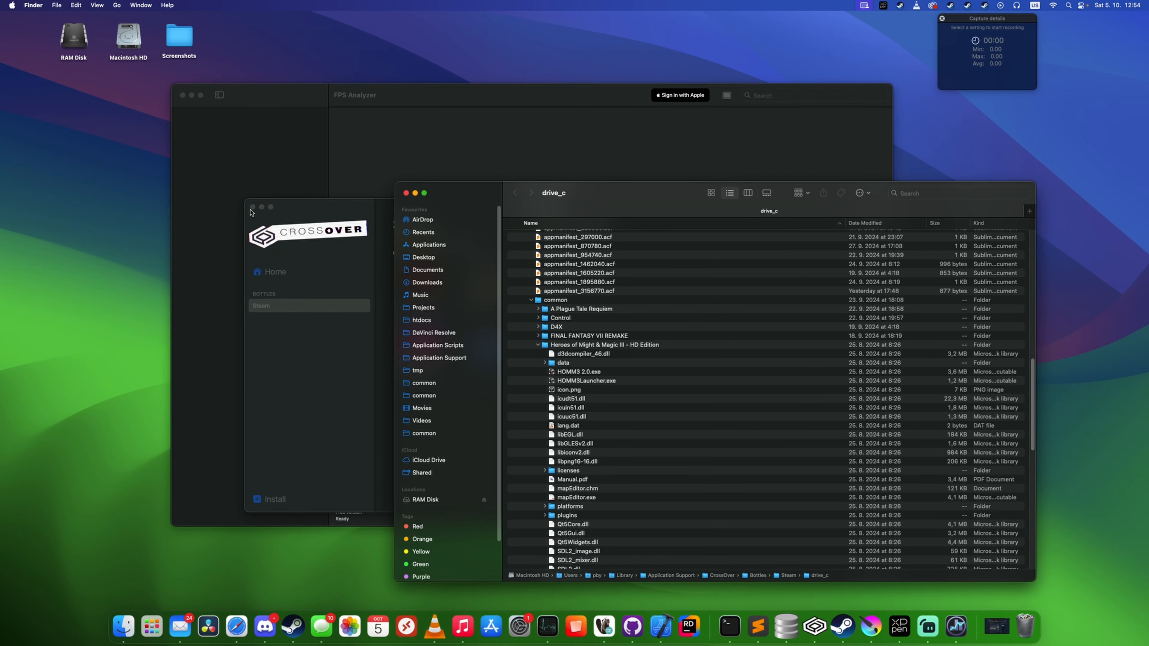
left_click(253, 207)
left_click(583, 373)
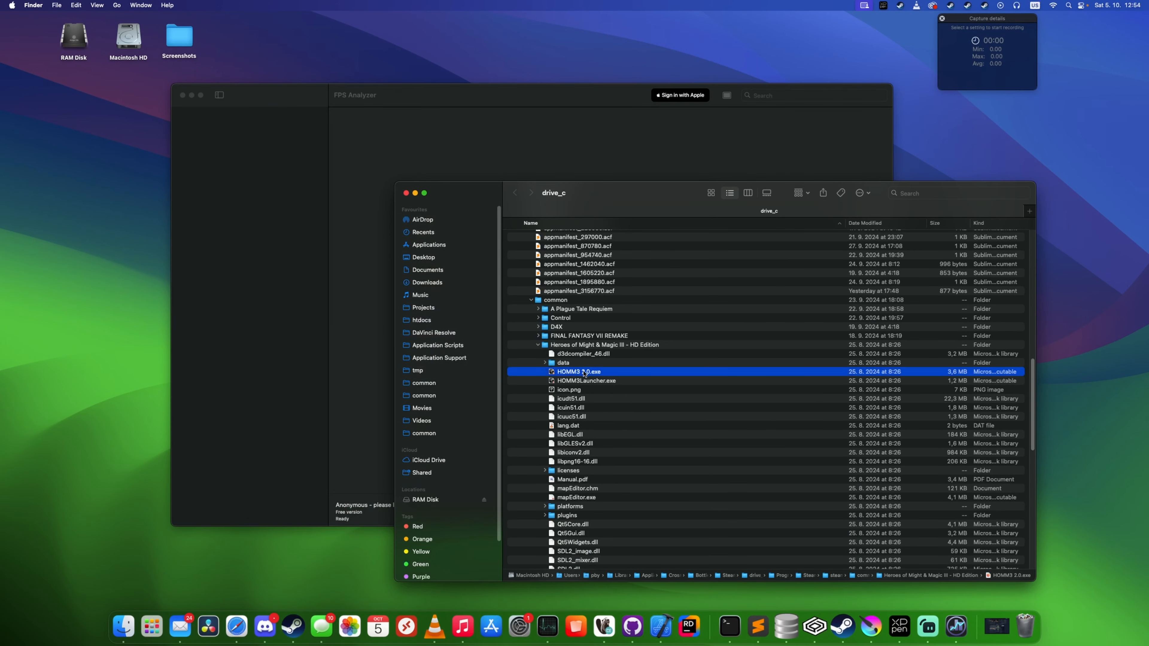
left_click_drag(584, 373, 344, 308)
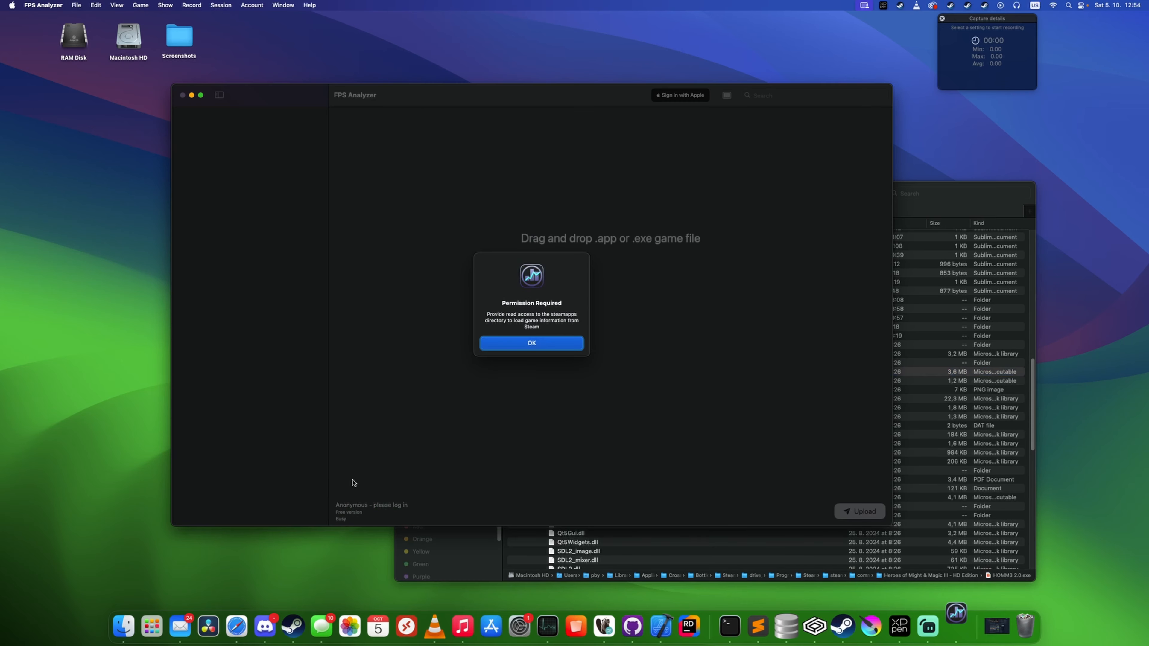
- Accept the permission request and grant read access to the steamapps directory
left_click(532, 344)
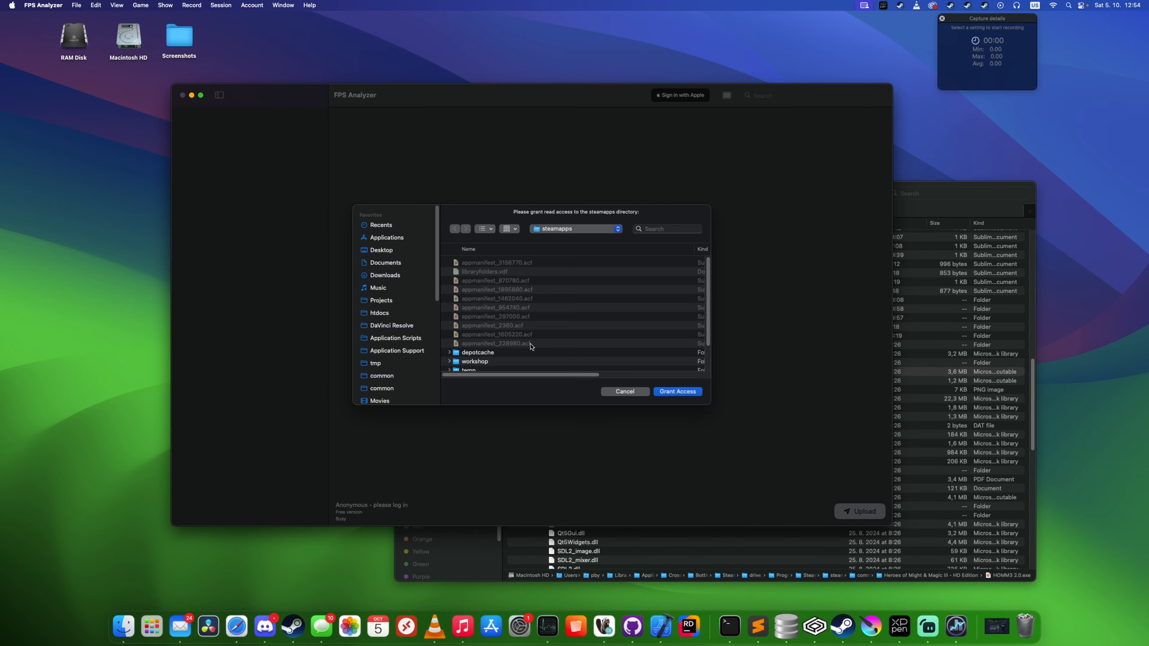
left_click(564, 232)
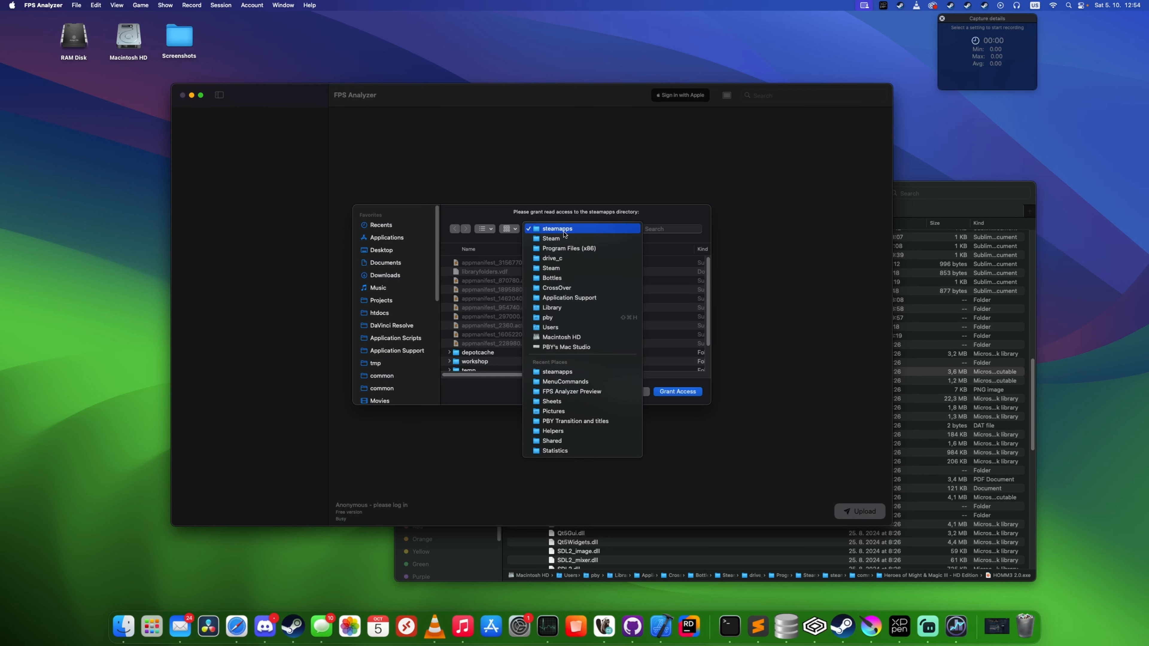
left_click(564, 233)
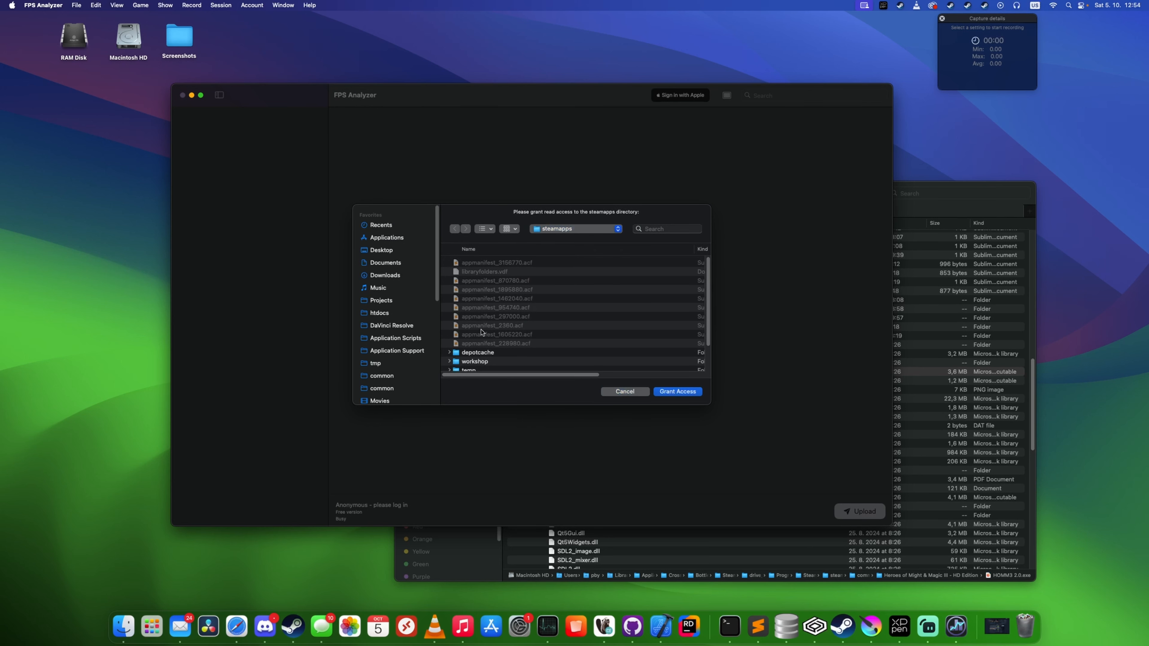
left_click(675, 393)
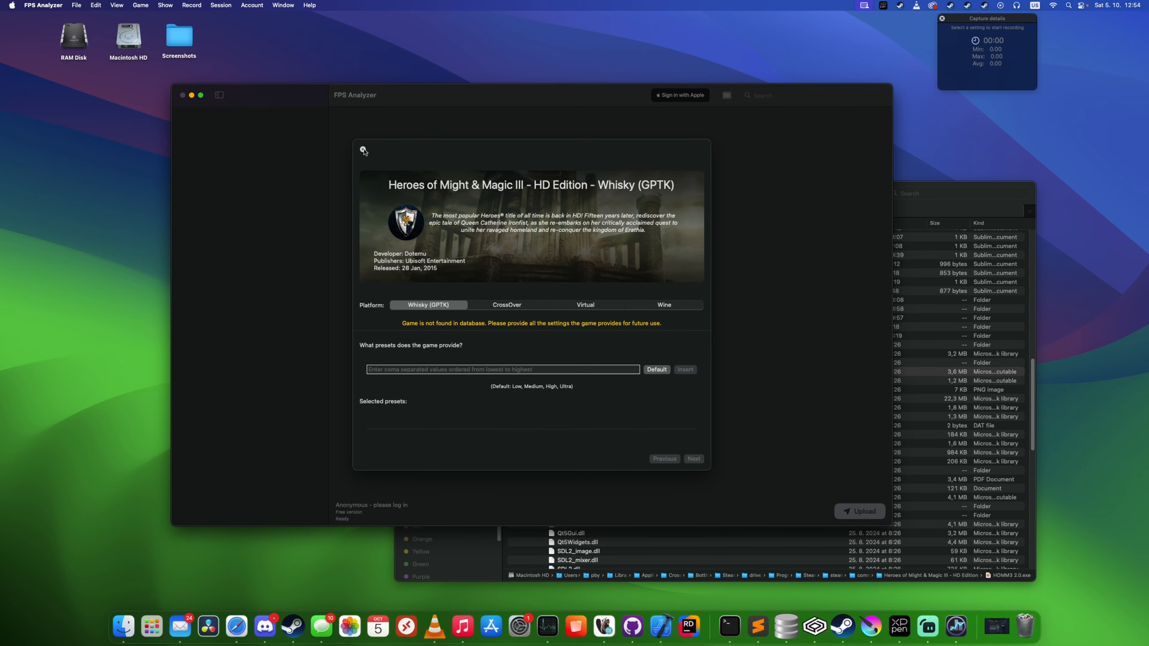
- Close the game setup, add HOMM3 2.0.exe again from the game folder, and dismiss its setup
left_click(363, 149)
left_click(998, 208)
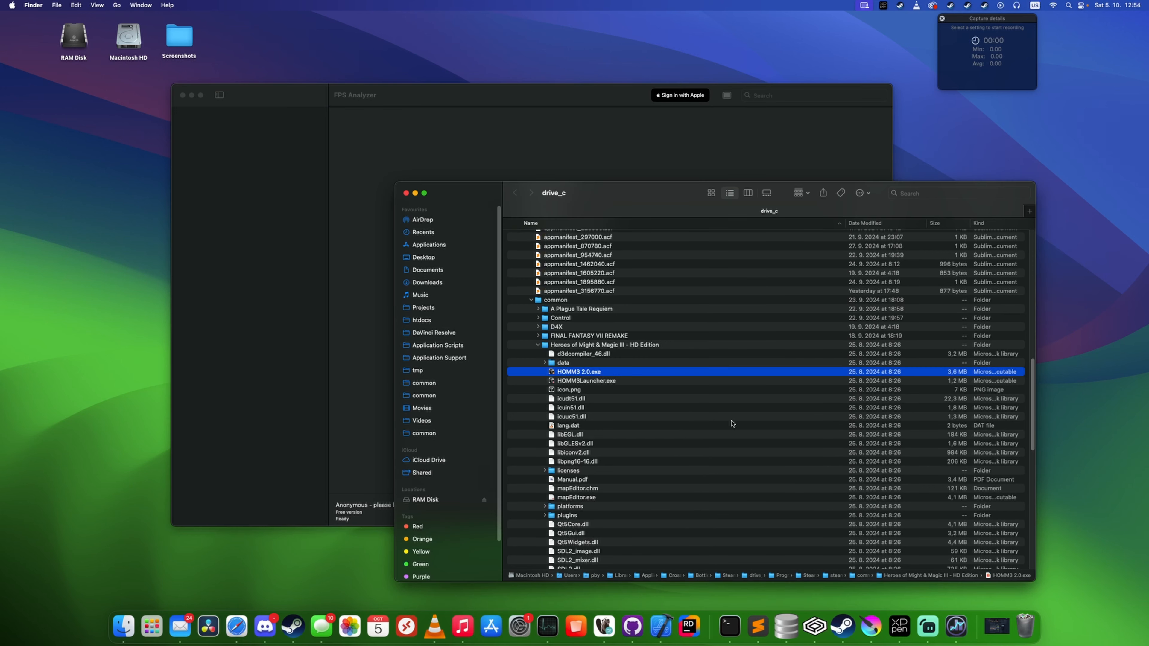
left_click_drag(564, 374, 368, 425)
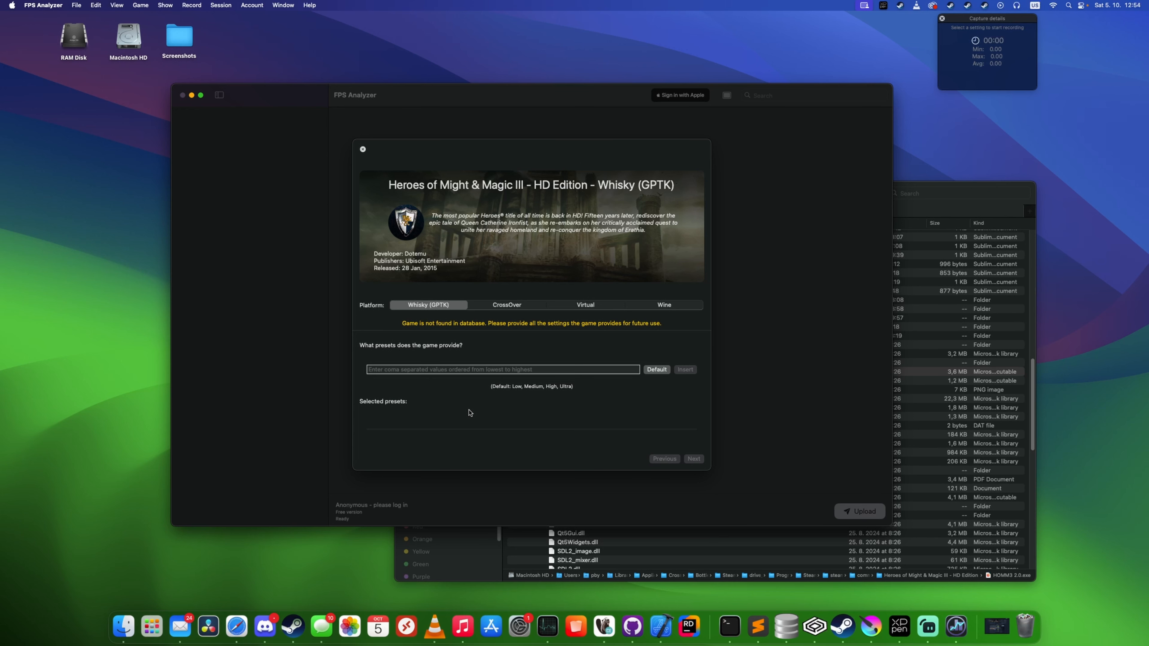
left_click(363, 150)
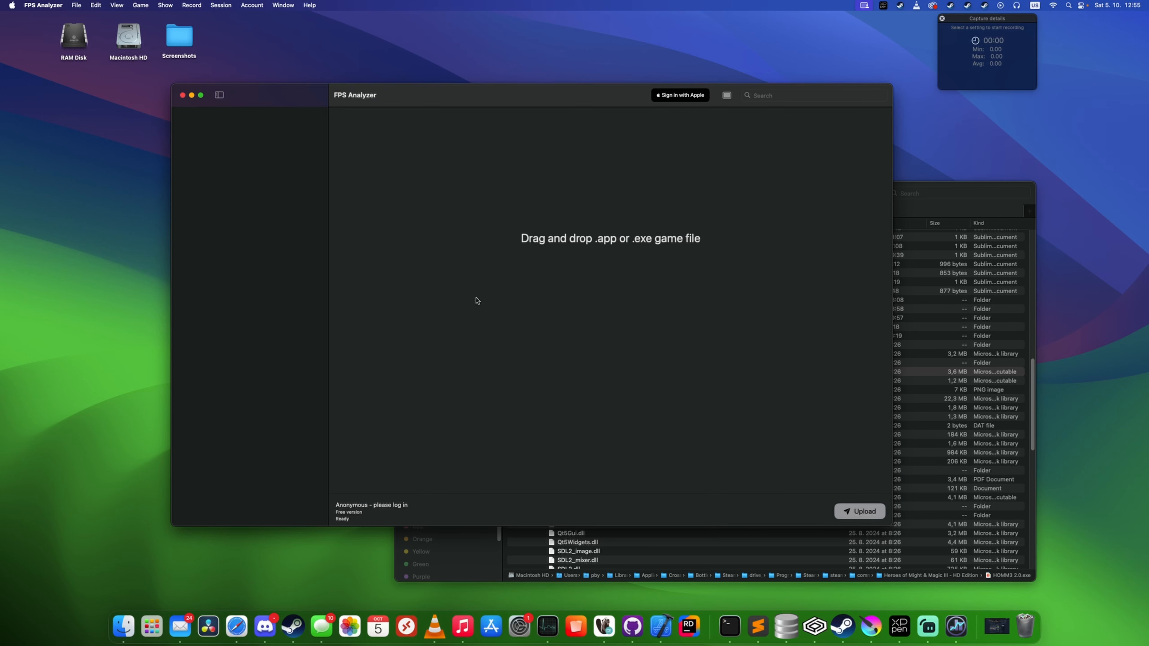
- Revoke FPS Analyzer's access to the Steam folders
left_click(141, 5)
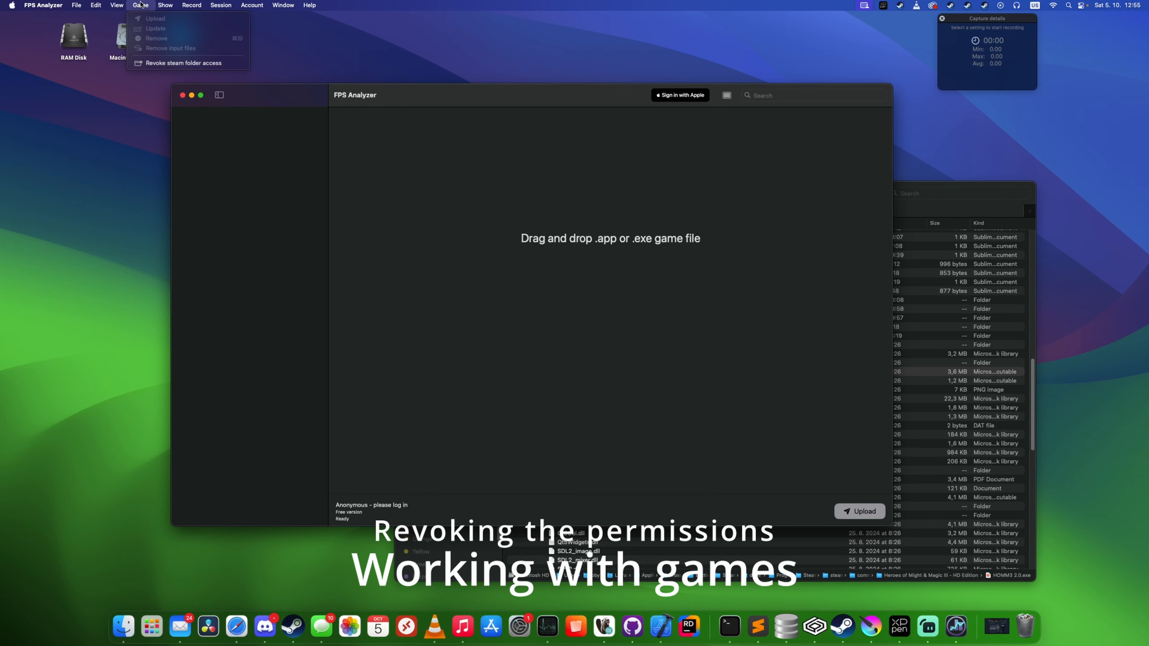
left_click(173, 63)
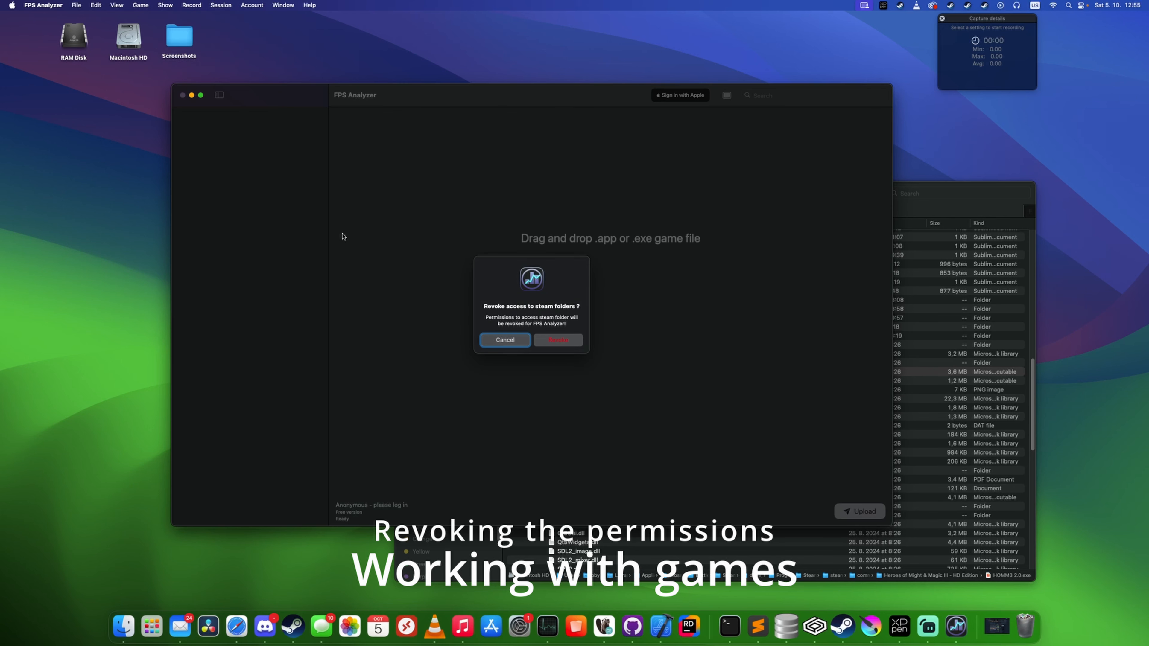
left_click(562, 343)
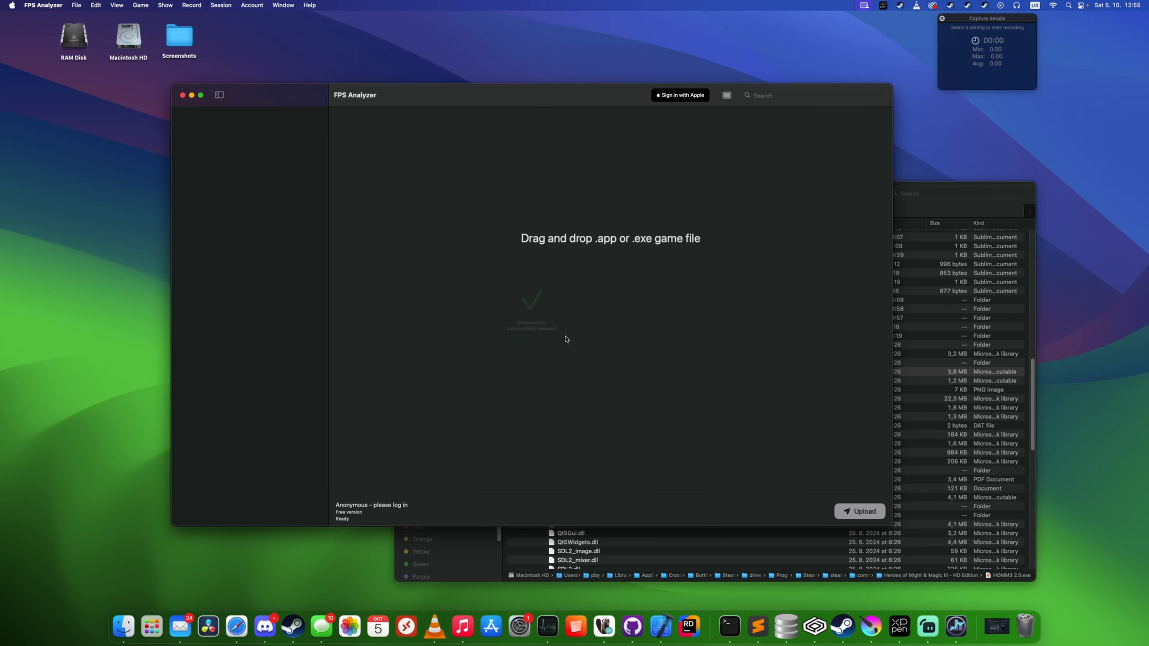
- Add HOMM3 2.0.exe once more and grant read access to the steamapps directory again
left_click(930, 202)
left_click_drag(554, 376, 350, 346)
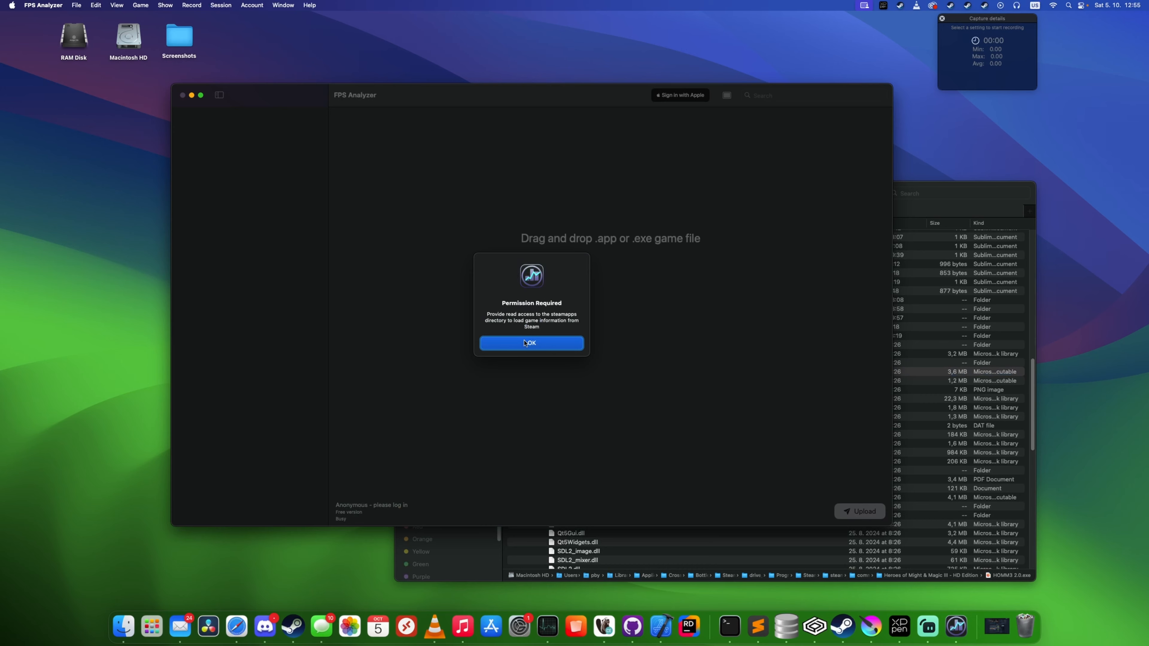
left_click(526, 344)
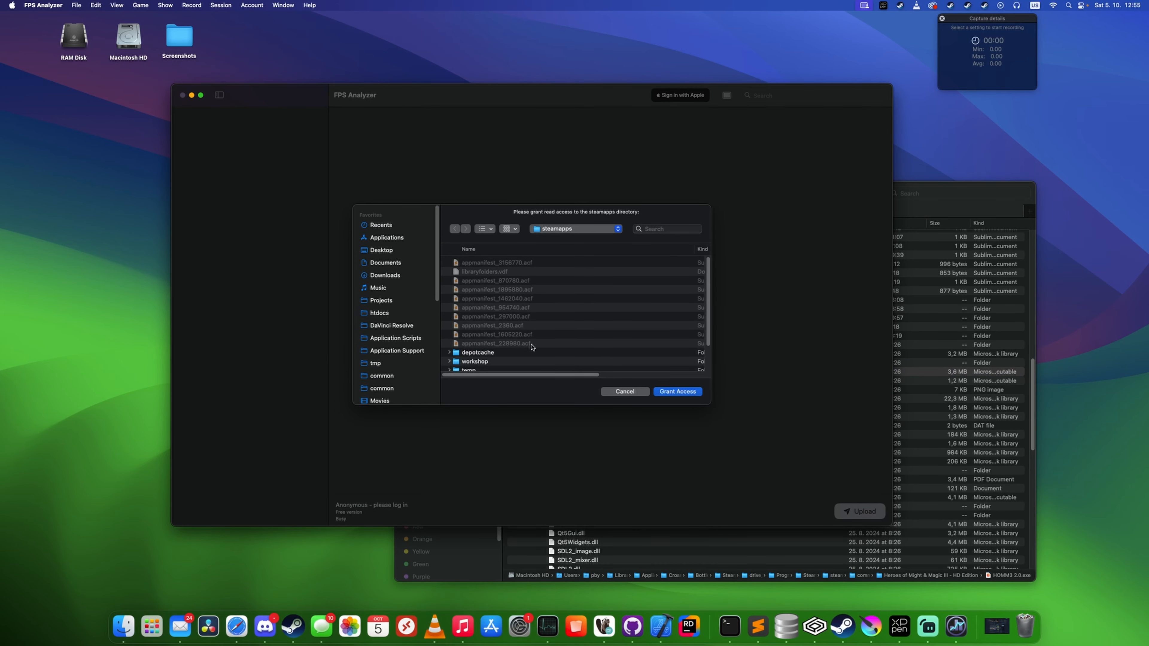
left_click(674, 393)
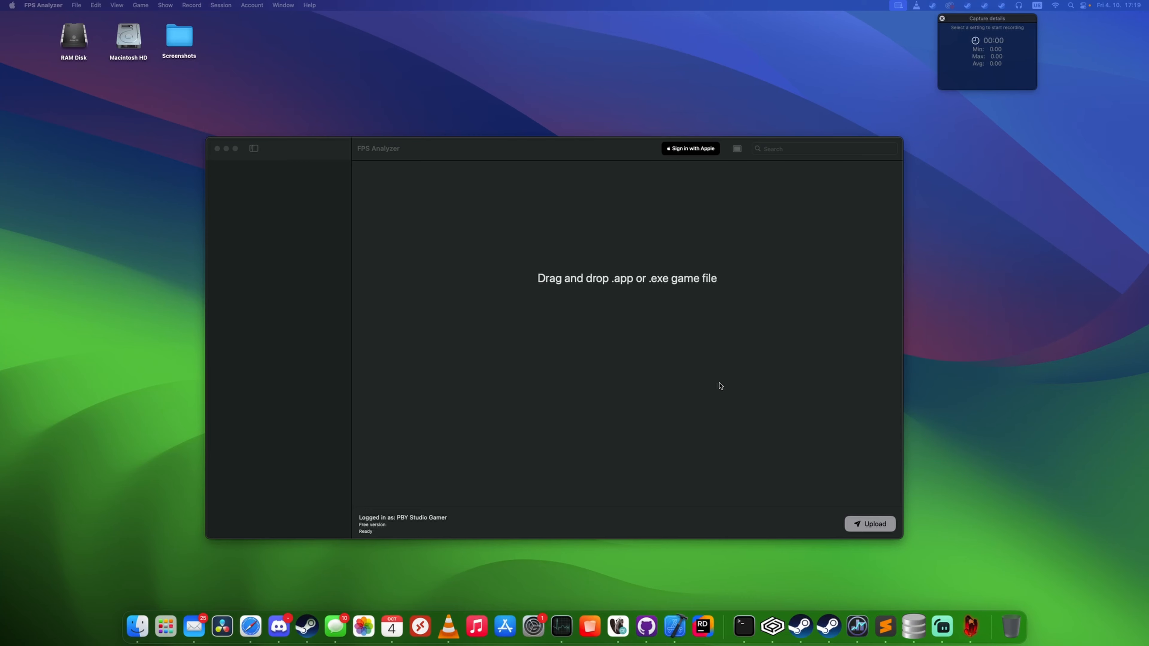
- Open the Steam bottle's C: drive from CrossOver, minimize CrossOver, and add Witchfire.exe to FPS Analyzer
left_click(629, 394)
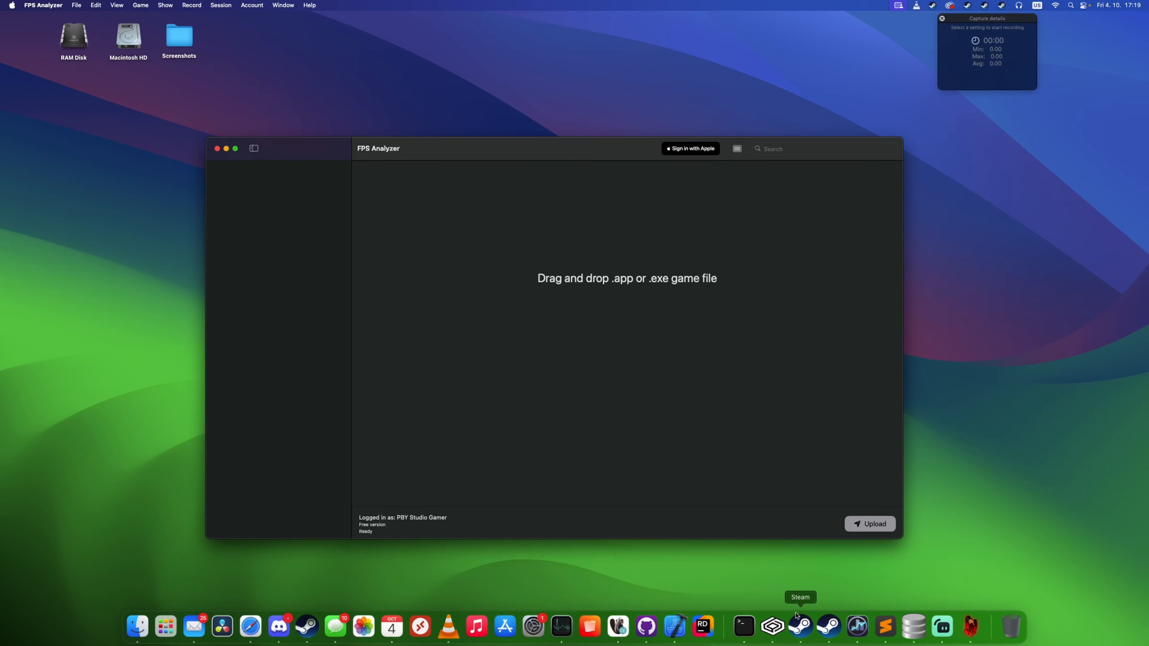
left_click(772, 627)
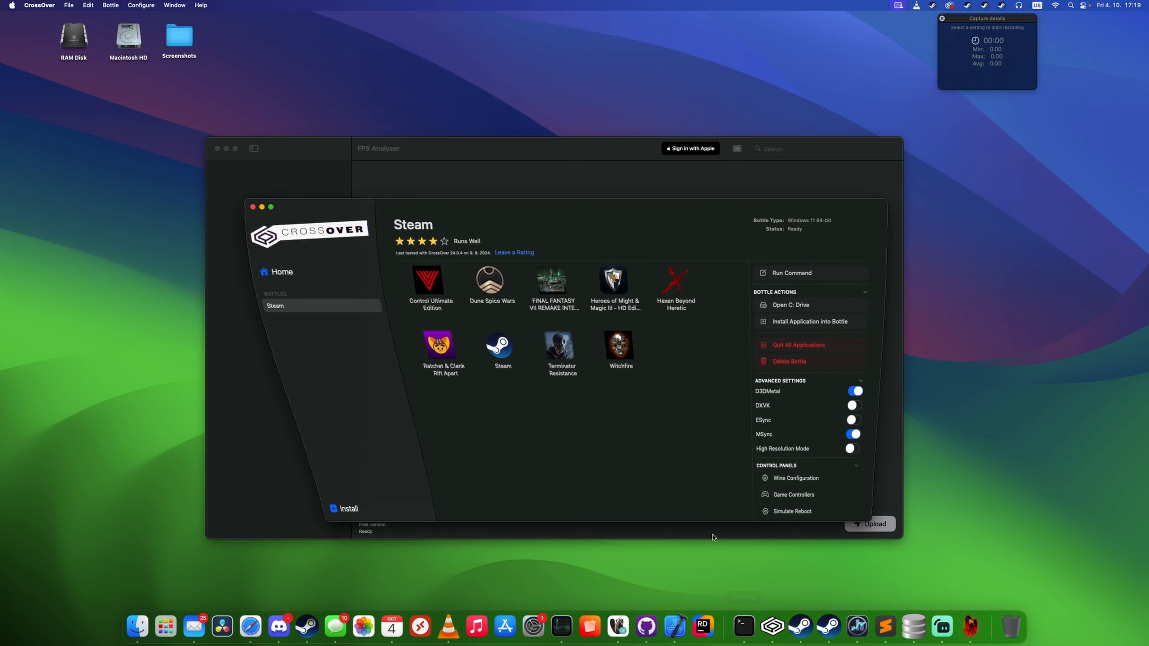
left_click(797, 305)
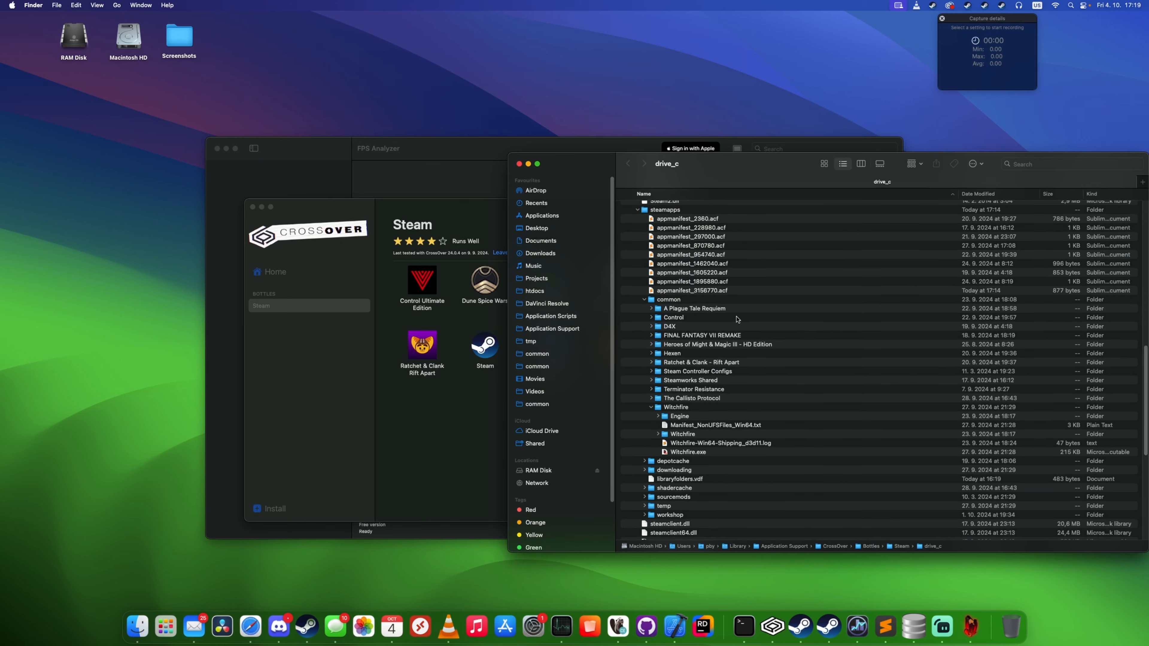
left_click(262, 207)
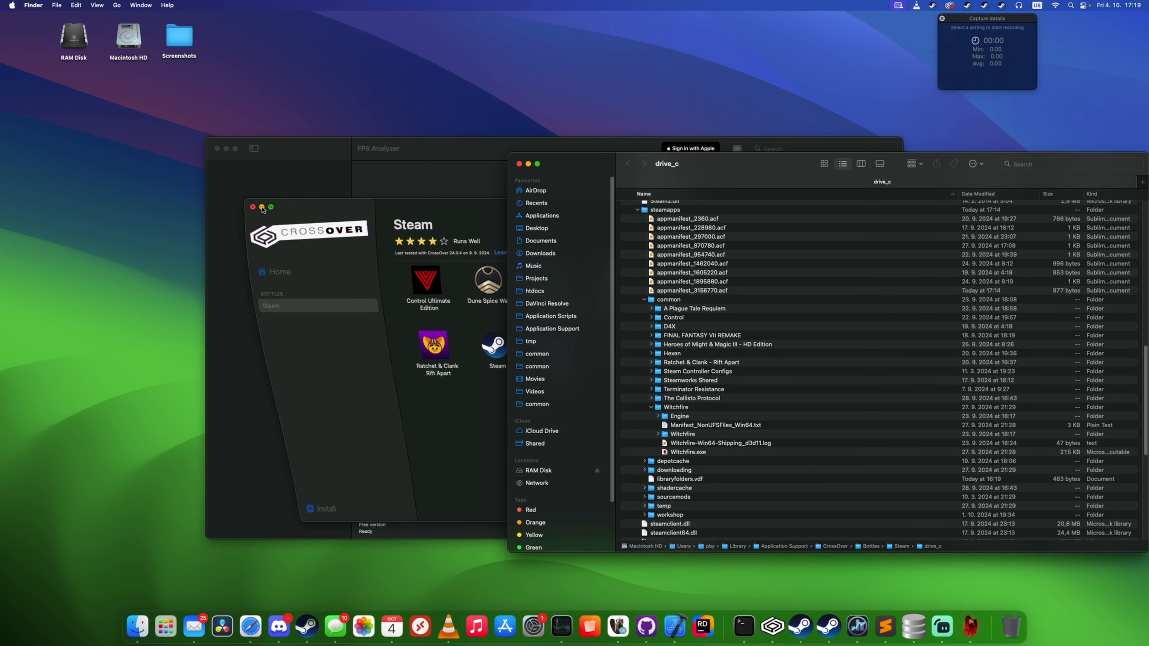
left_click_drag(685, 454, 446, 473)
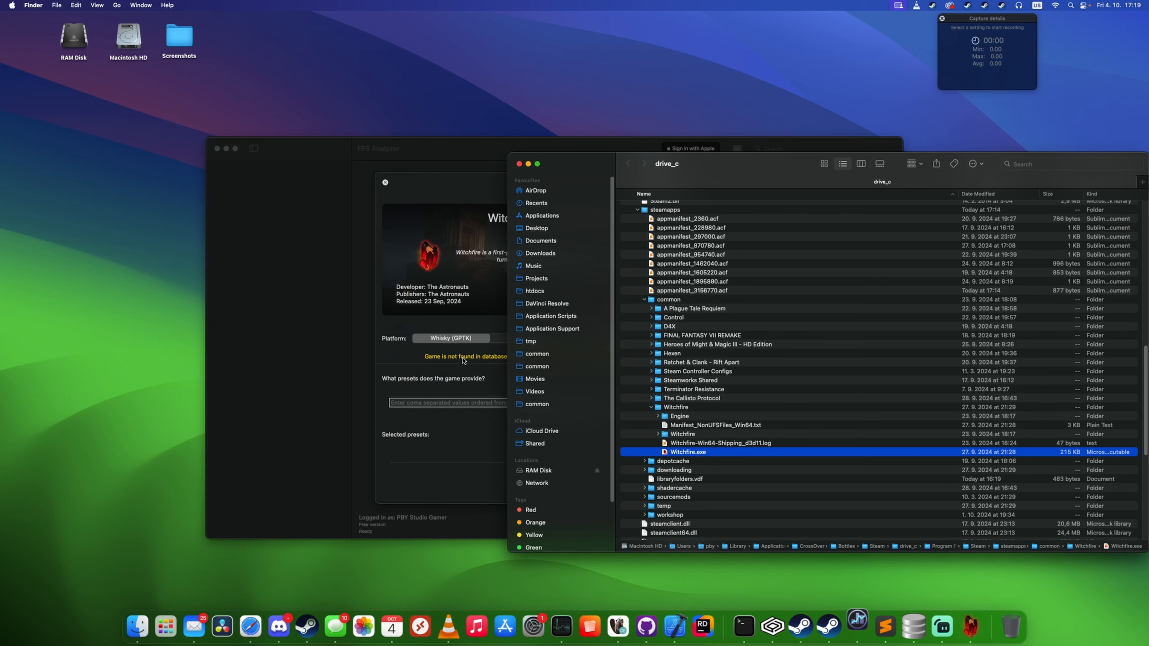
- Close the drive_c Finder window and set the Witchfire entry's platform to CrossOver
left_click(465, 329)
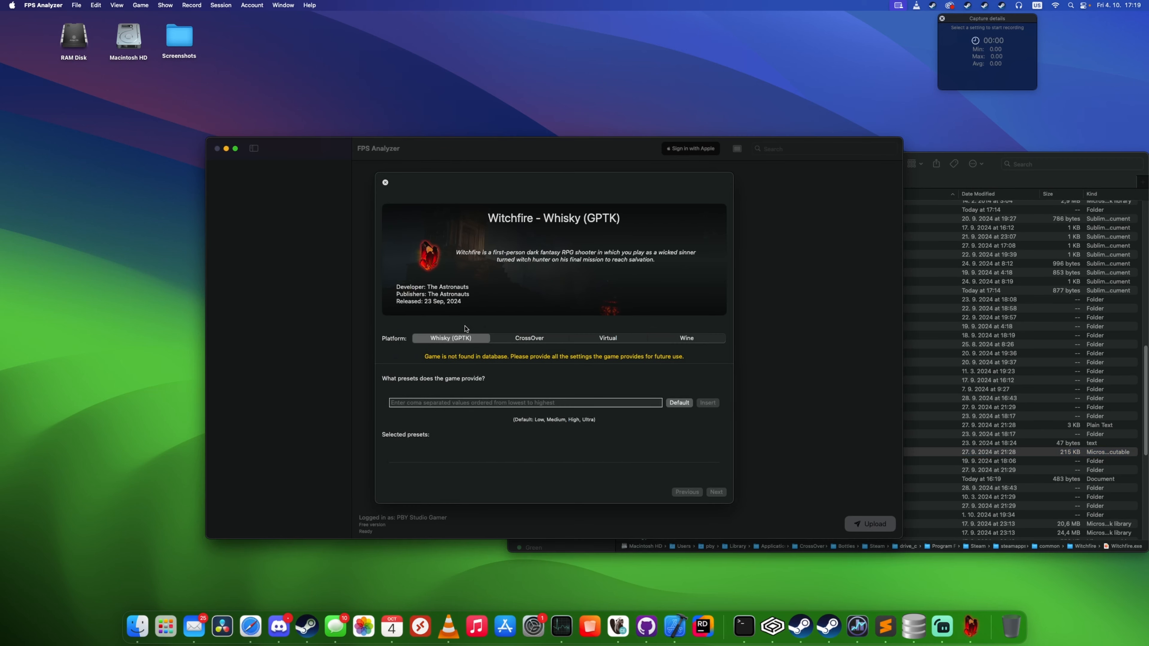
left_click(991, 182)
left_click(519, 164)
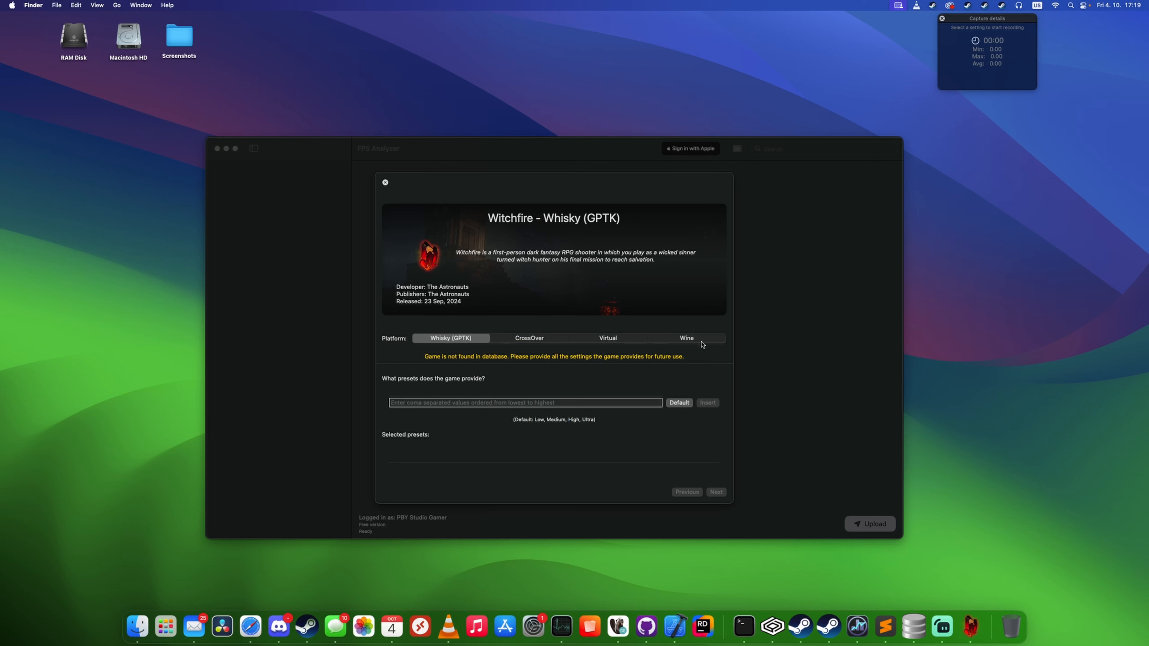
left_click(523, 344)
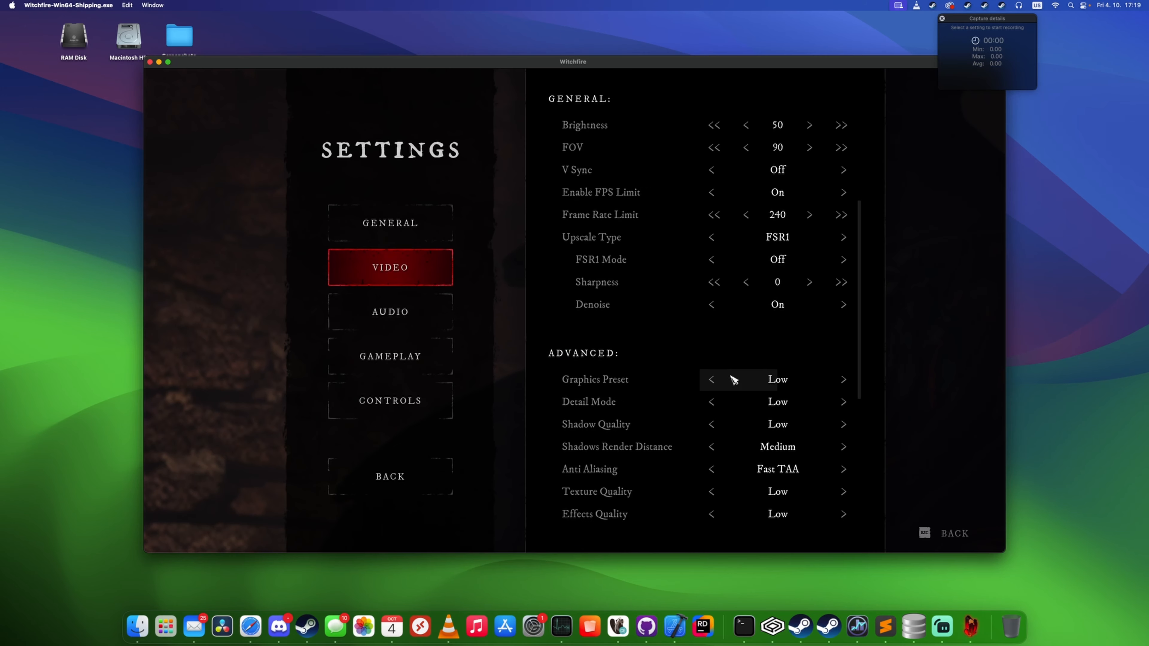
- In Witchfire's video settings, cycle Graphics Preset from Low up to Ultra to review the available presets
left_click(844, 380)
left_click(845, 380)
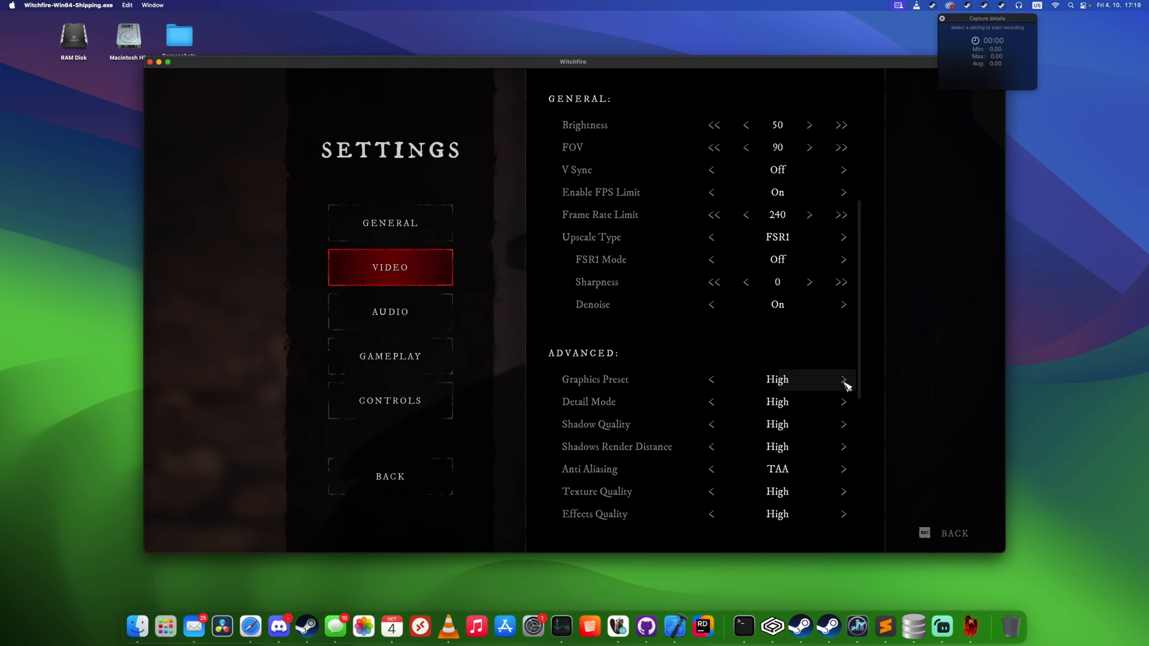
left_click(844, 380)
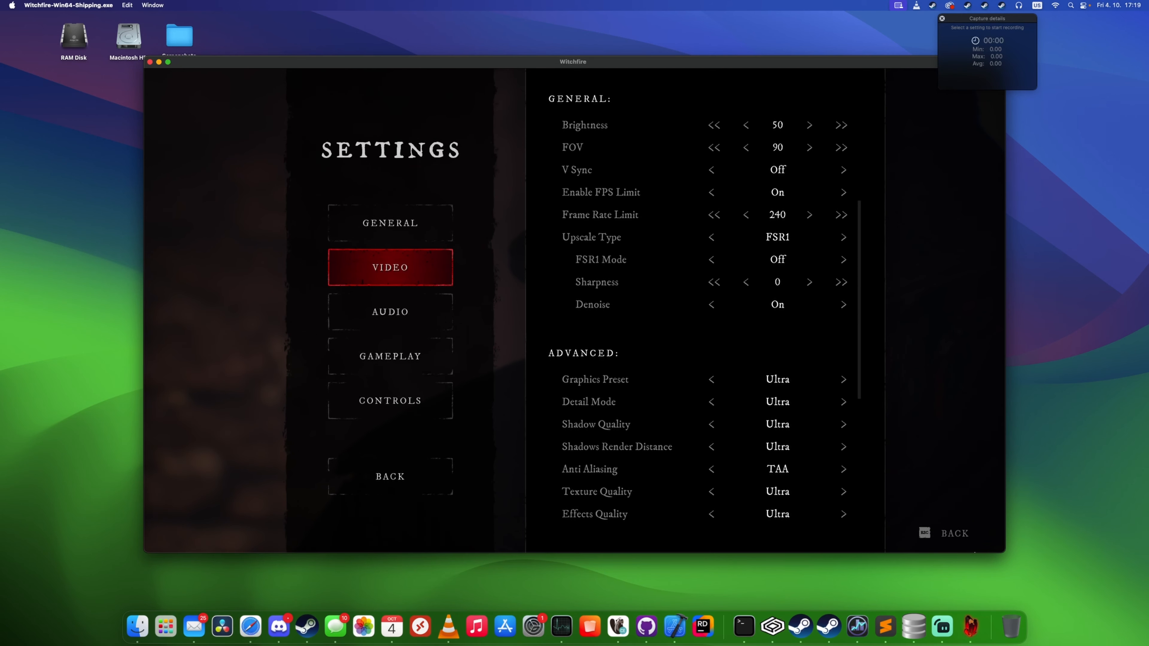
- Switch to FPS Analyzer, insert the default presets Low, Medium, High, Ultra for Witchfire, and clear them
key("super+Tab")
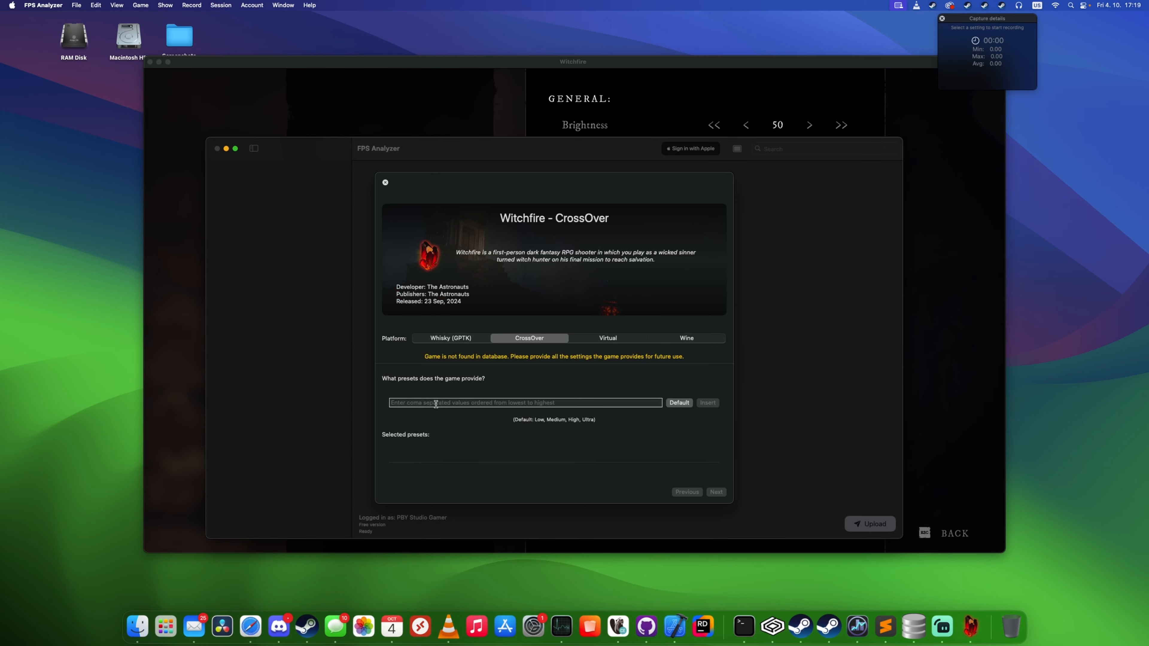
left_click(680, 402)
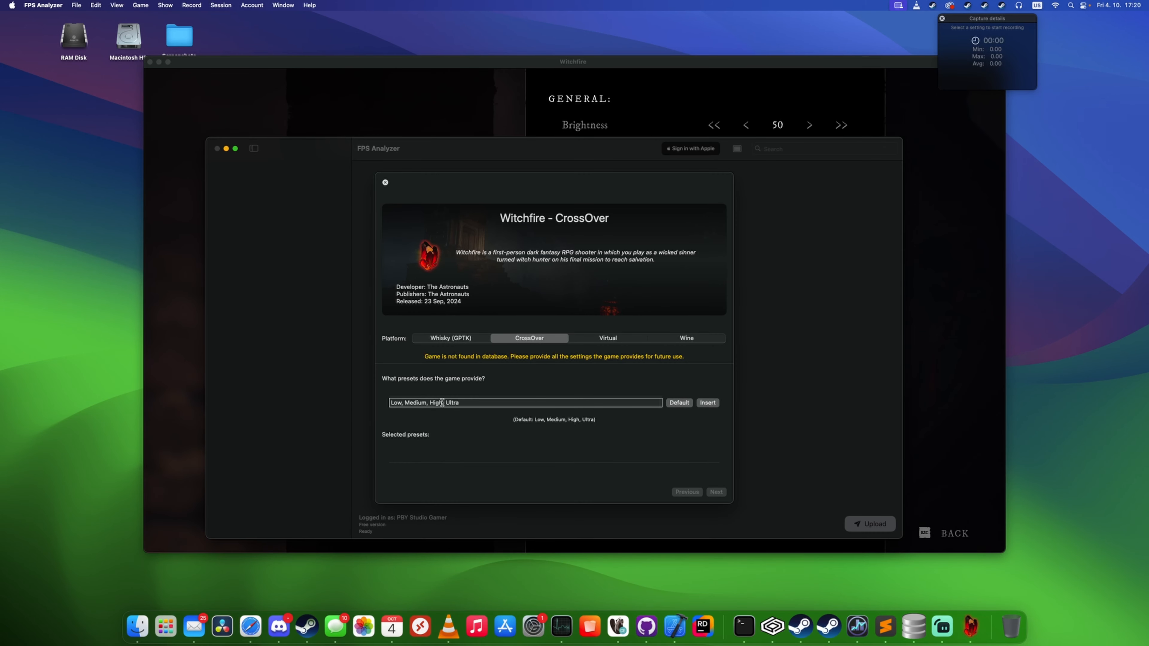
left_click_drag(494, 403, 317, 399)
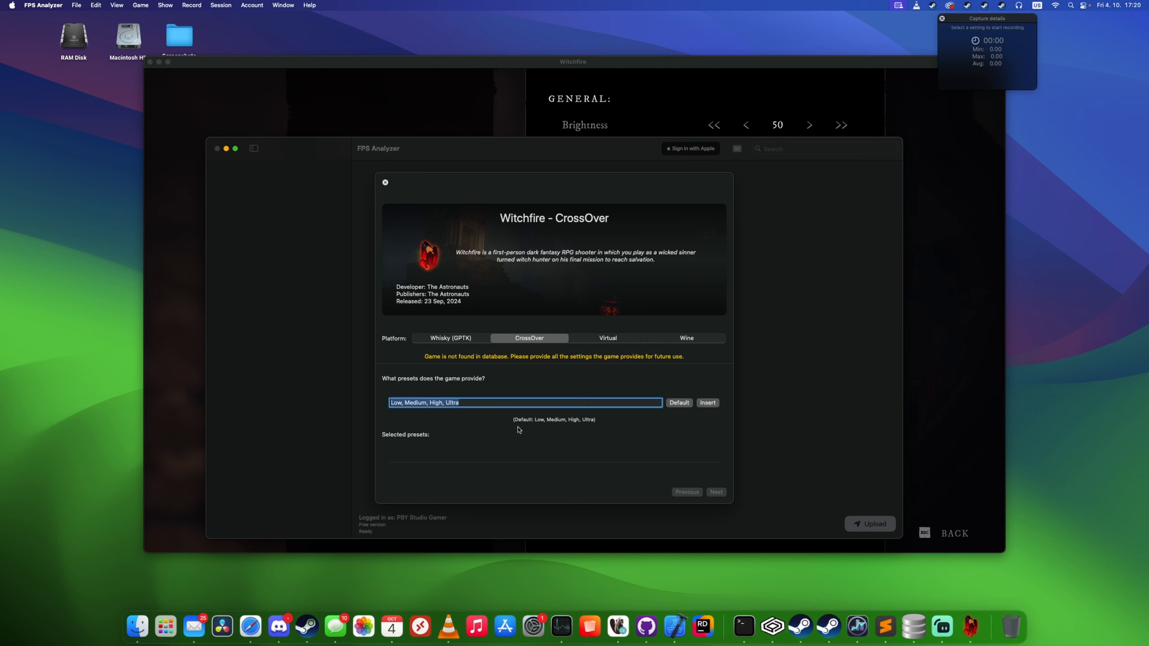
left_click(708, 403)
left_click(714, 450)
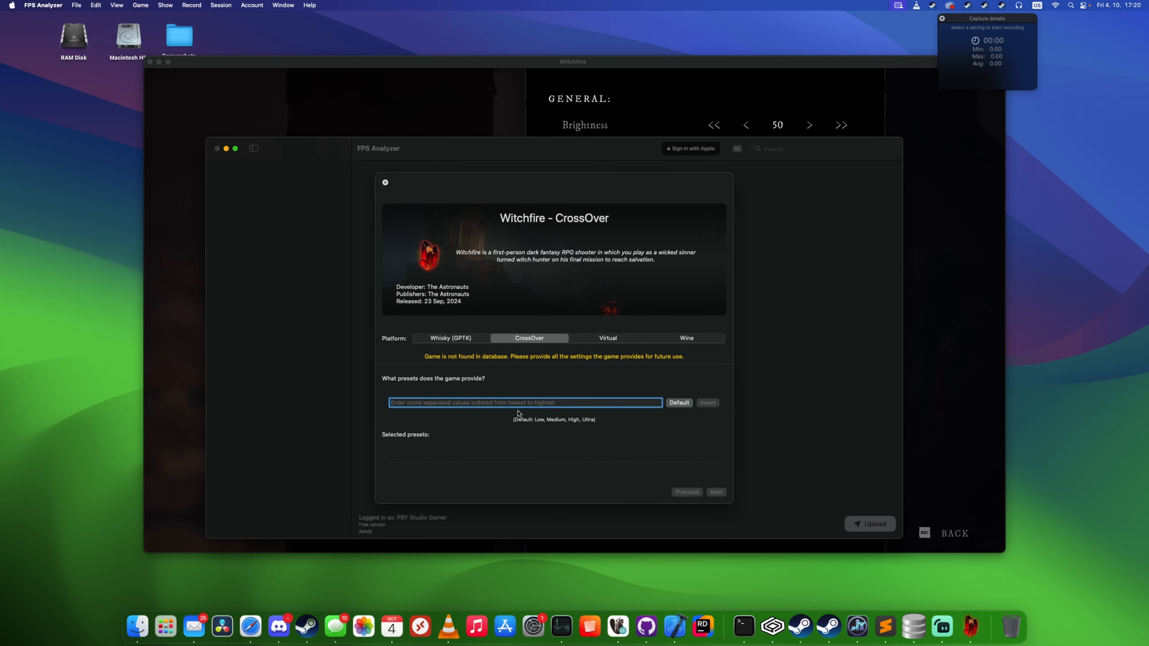
- Enter and insert the presets Low, Medium, High, Ultra, and continue to the upscaling methods
type("Low")
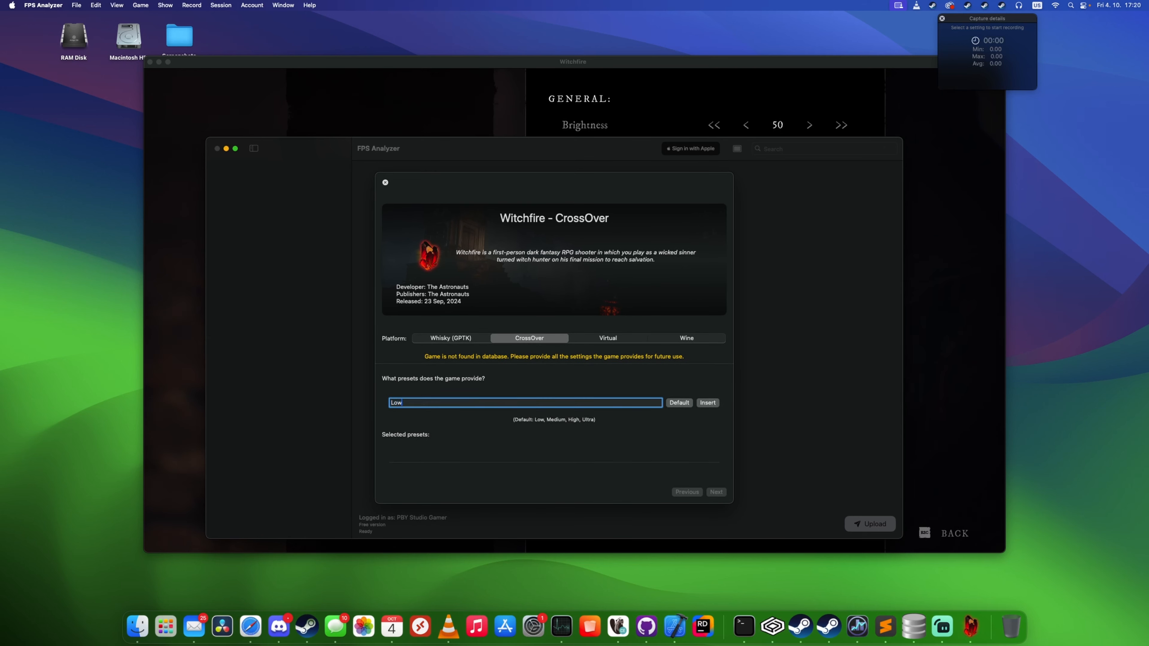
type(", Medium, High, Ultra")
left_click(708, 403)
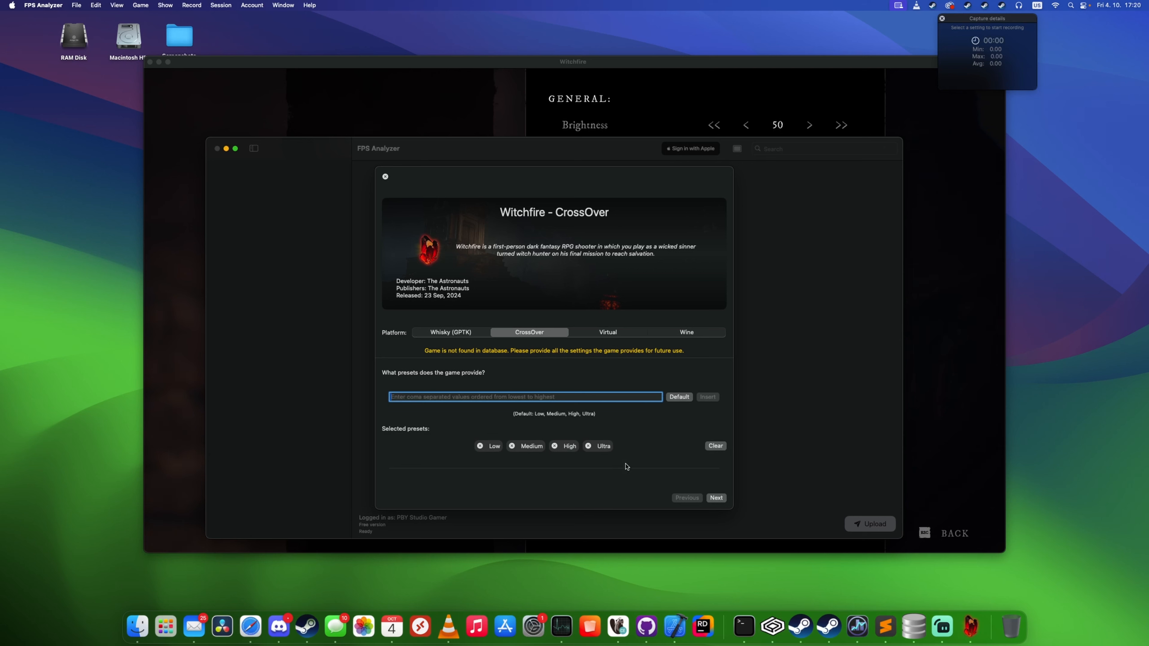
left_click(716, 497)
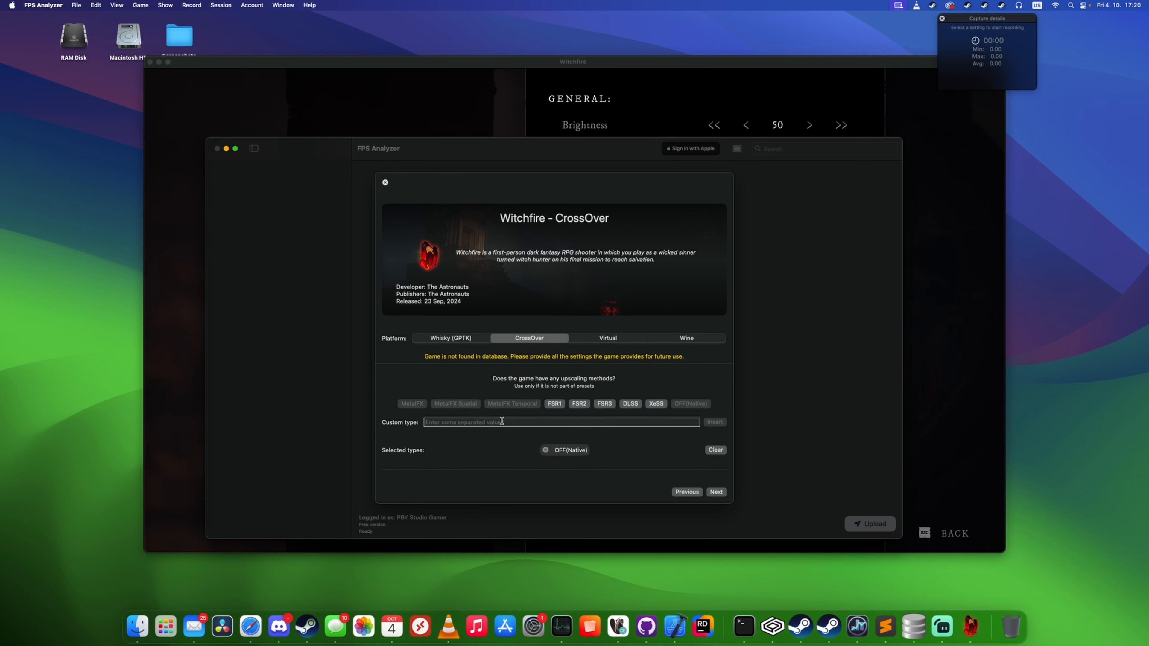
- Switch to Witchfire and cycle Upscale Type through its options to Off to review the available upscaling methods
left_click(846, 285)
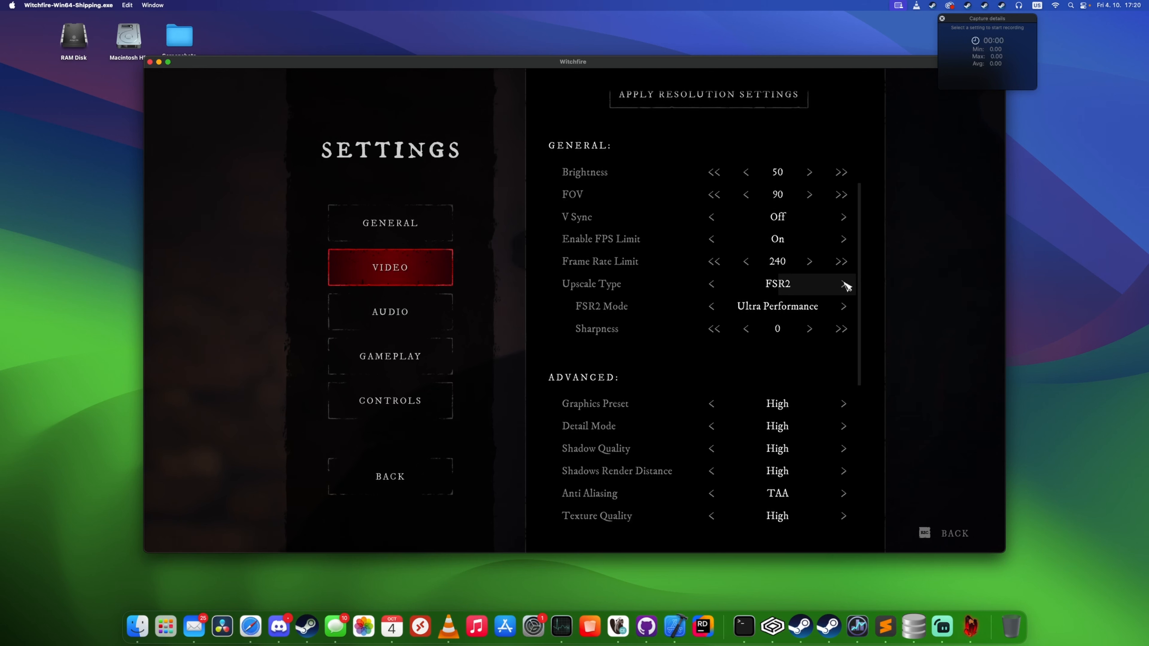
left_click(844, 284)
left_click(844, 284)
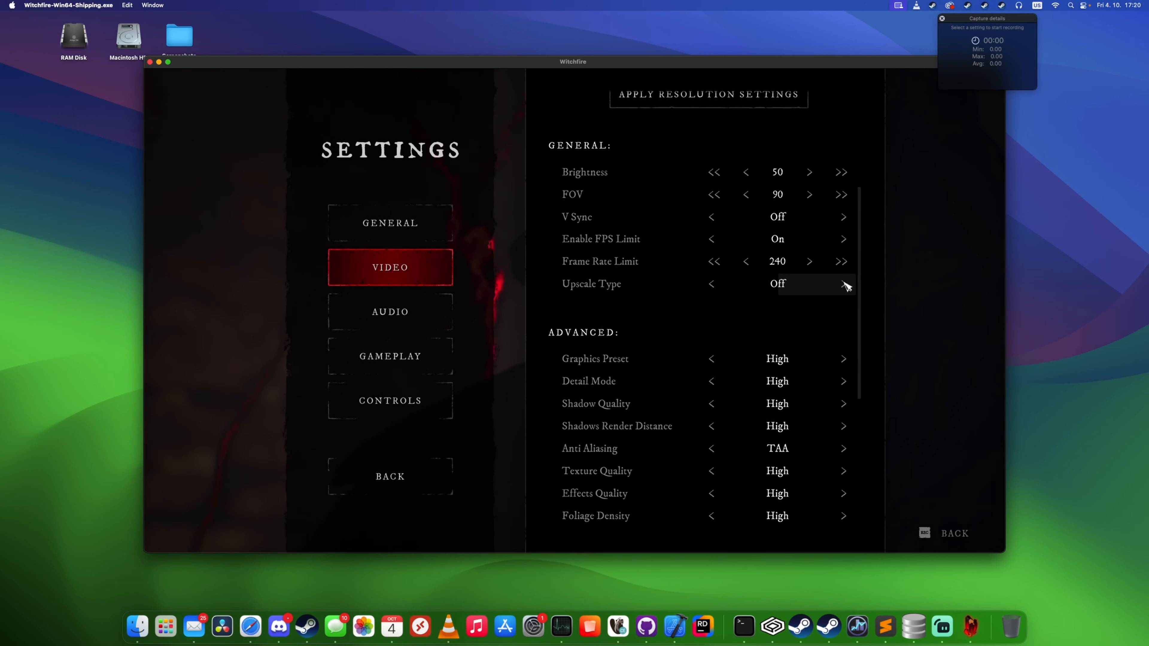
- Cycle Upscale Type in Witchfire from Off past TAAU to FSR1 to review the remaining upscaling methods
left_click(844, 284)
left_click(845, 285)
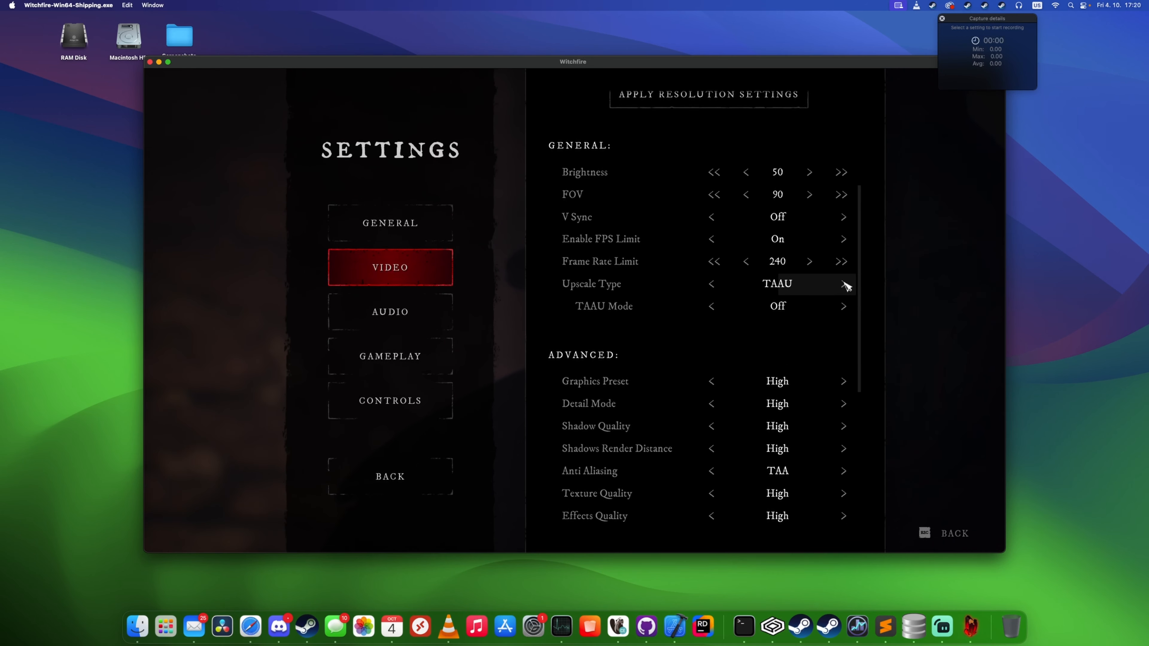
left_click(844, 284)
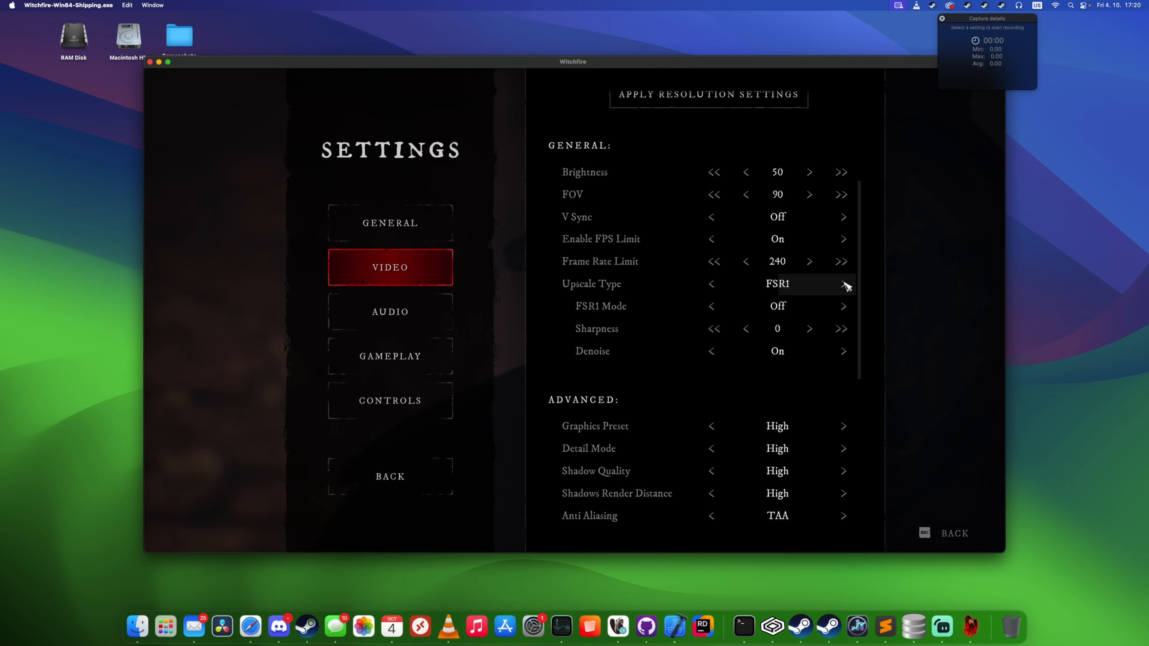
- Switch to FPS Analyzer and select FSR1, FSR2 and XeSS as Witchfire's upscaling methods
key("super+Tab")
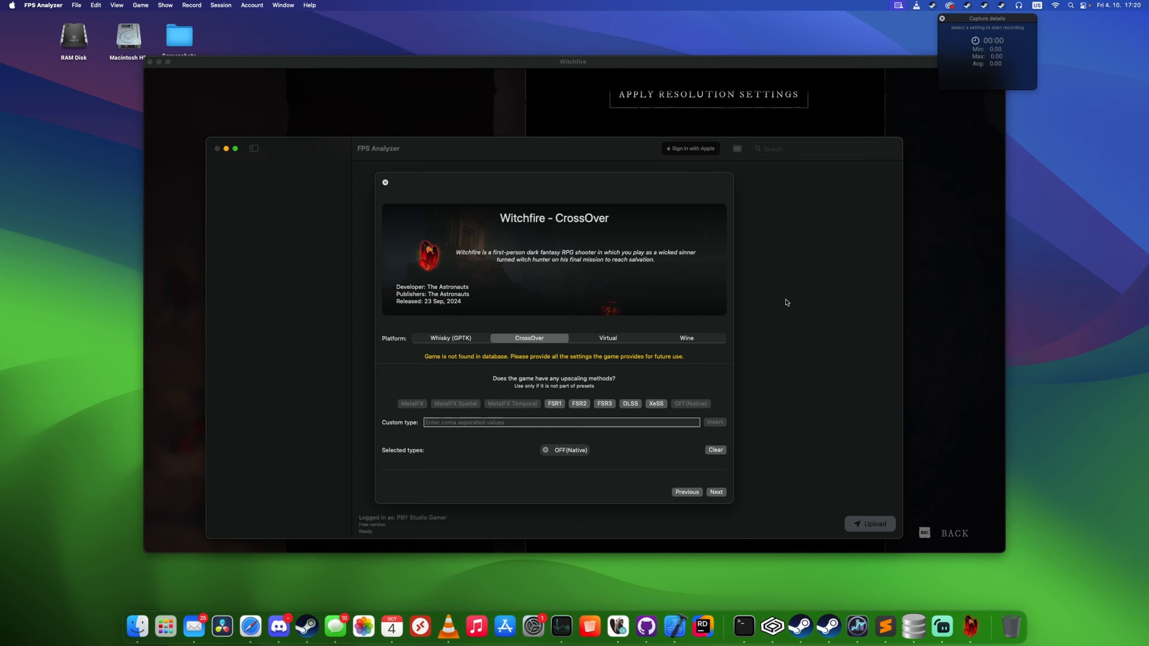
left_click(556, 403)
left_click(581, 394)
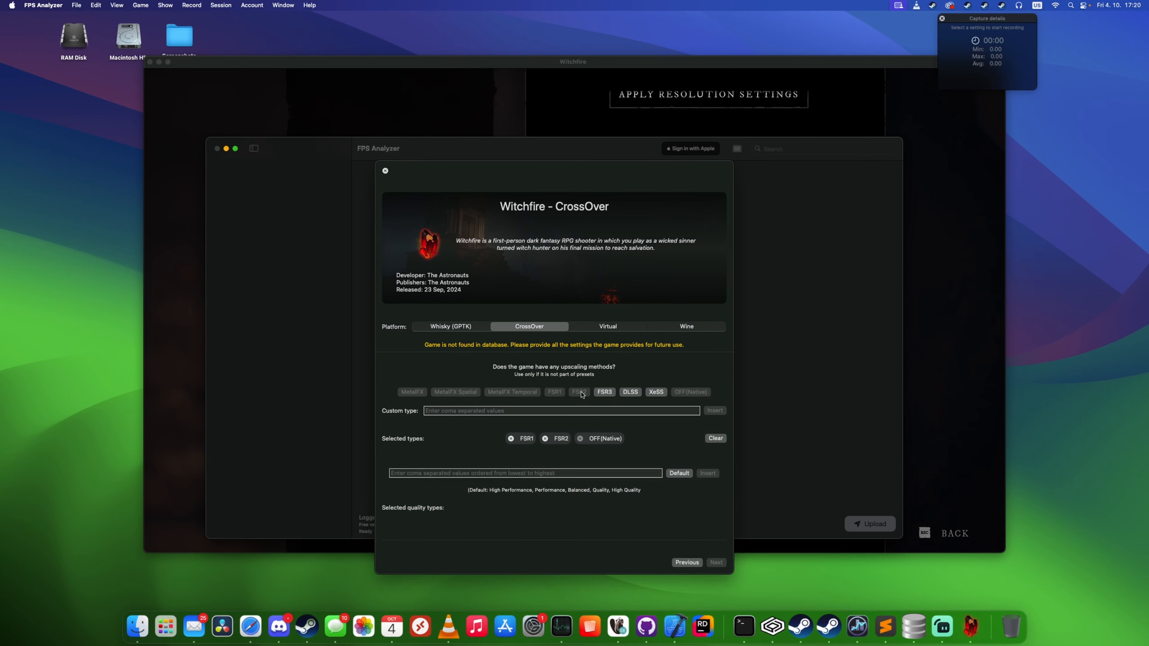
left_click(655, 393)
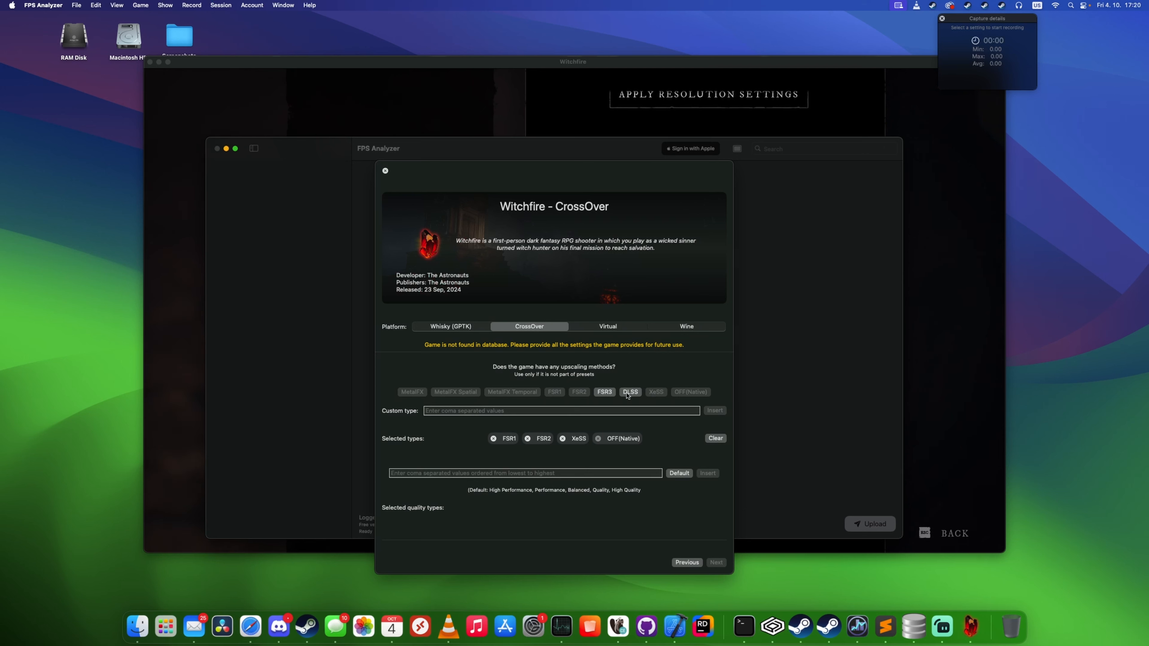
- Insert Nis and Ttau as custom upscaling types for Witchfire
left_click(542, 410)
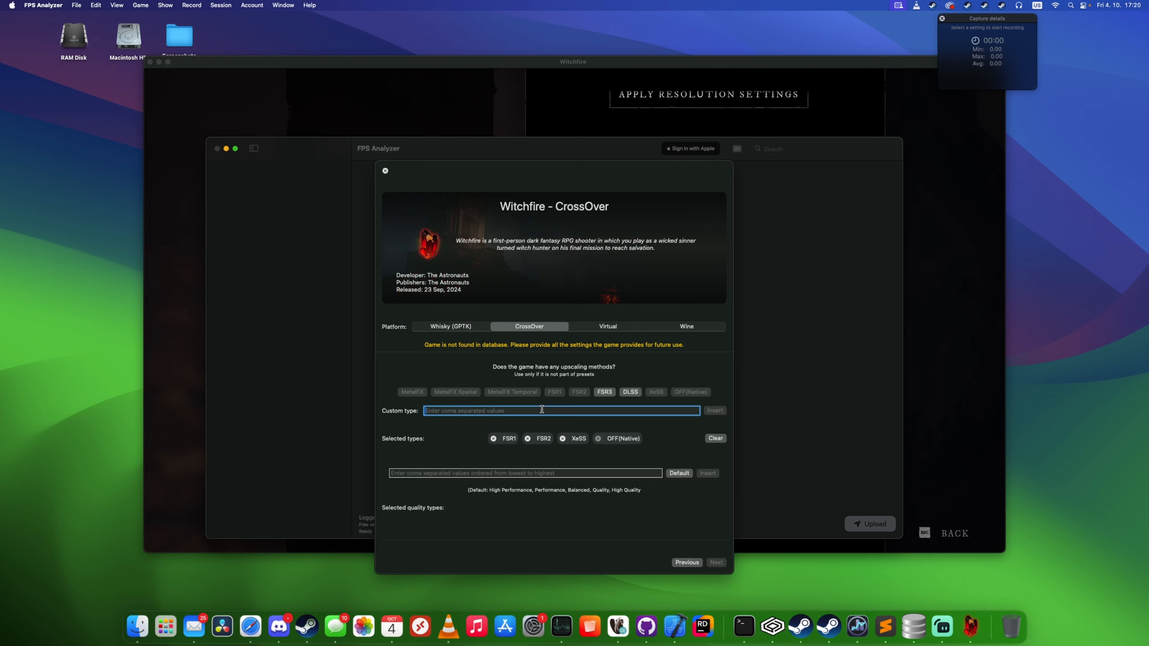
type("Nis, Tta")
key("BackSpace")
type("tau")
left_click(713, 411)
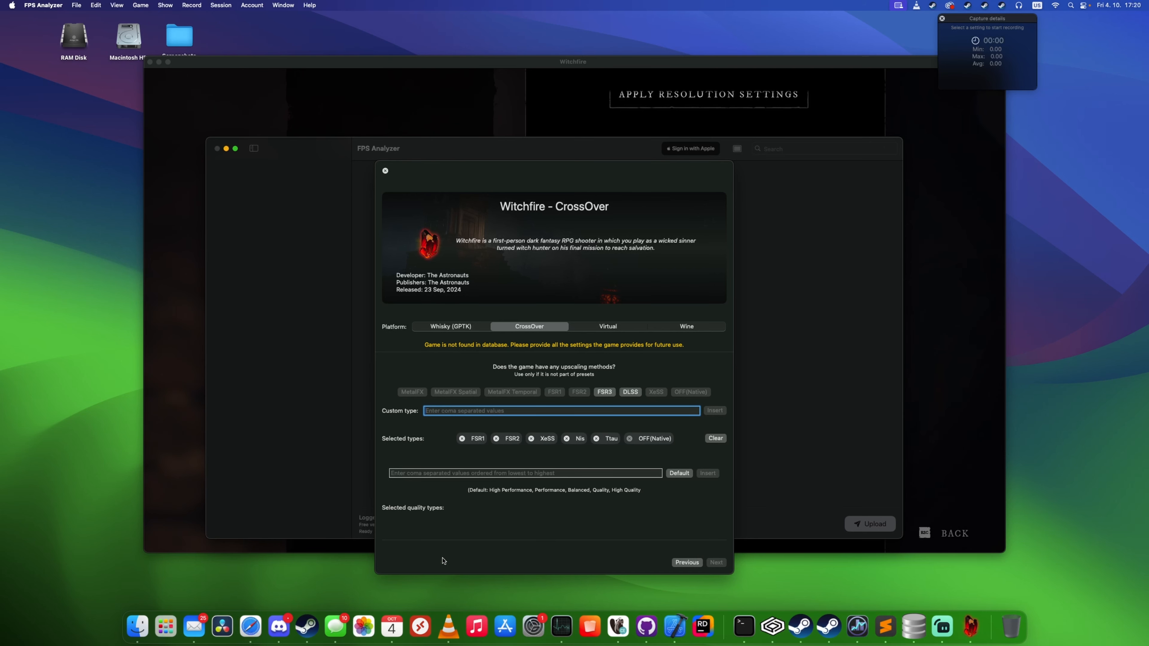
- Switch to Witchfire and cycle FSR1 Mode through its options to review the available upscaling qualities
left_click(844, 307)
left_click(844, 307)
left_click(844, 307)
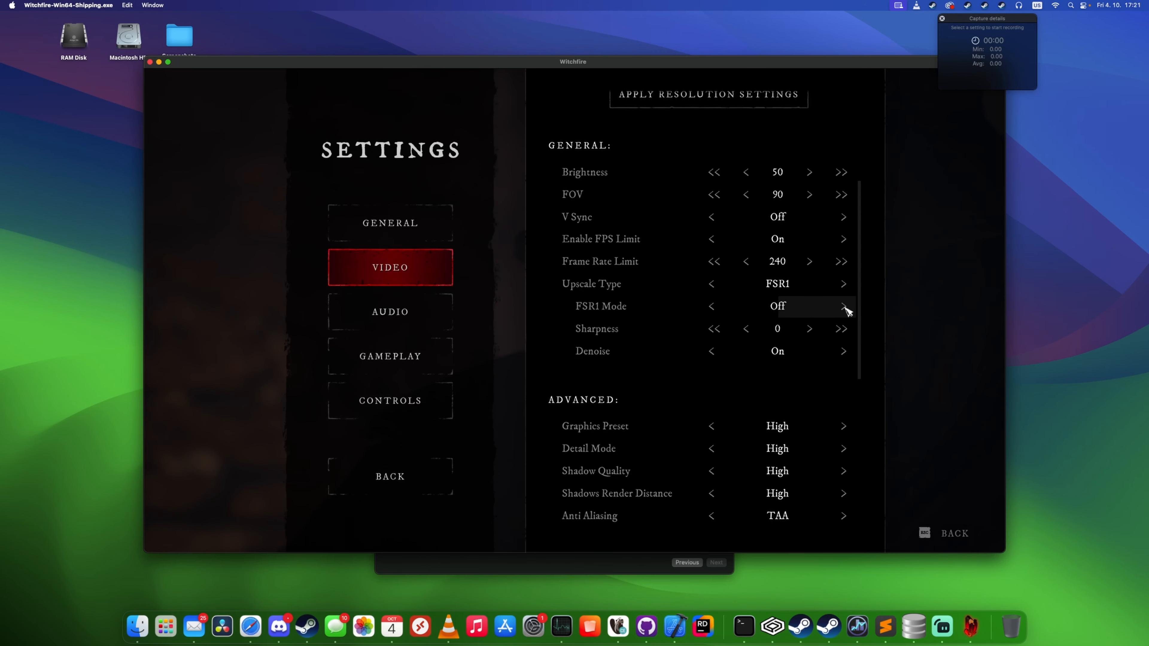
left_click(844, 307)
left_click(844, 307)
- Switch to FPS Analyzer, insert the quality types Performance, Balanced, Quality, Ultra Quality, and continue to the resolutions
key("super+Tab")
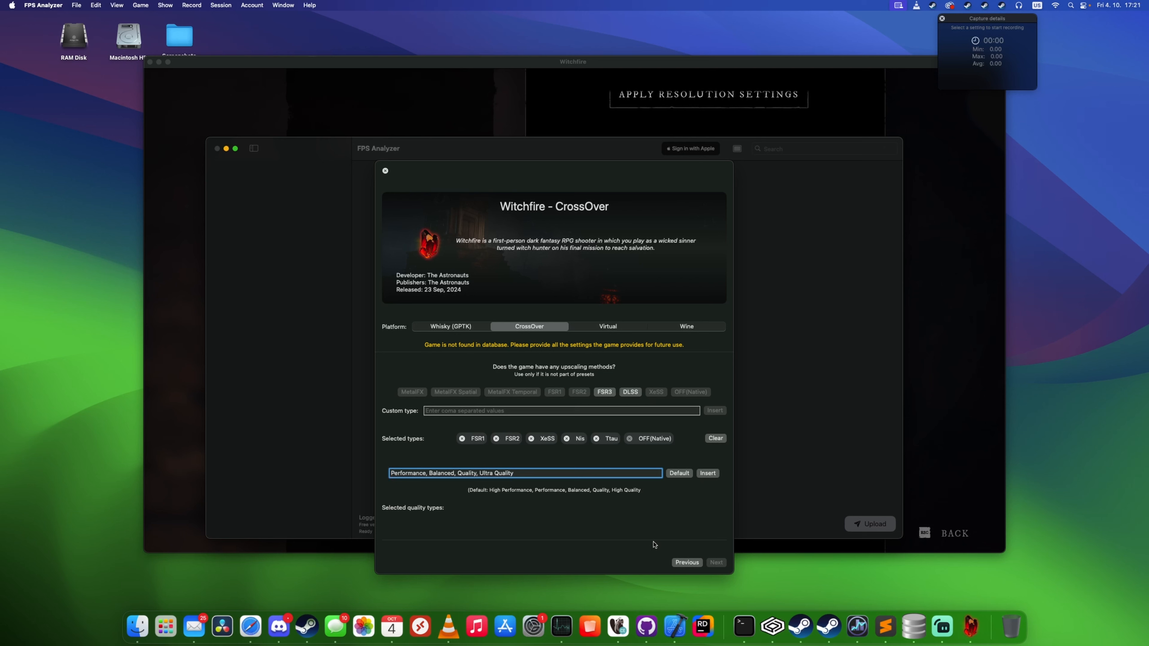
left_click(708, 473)
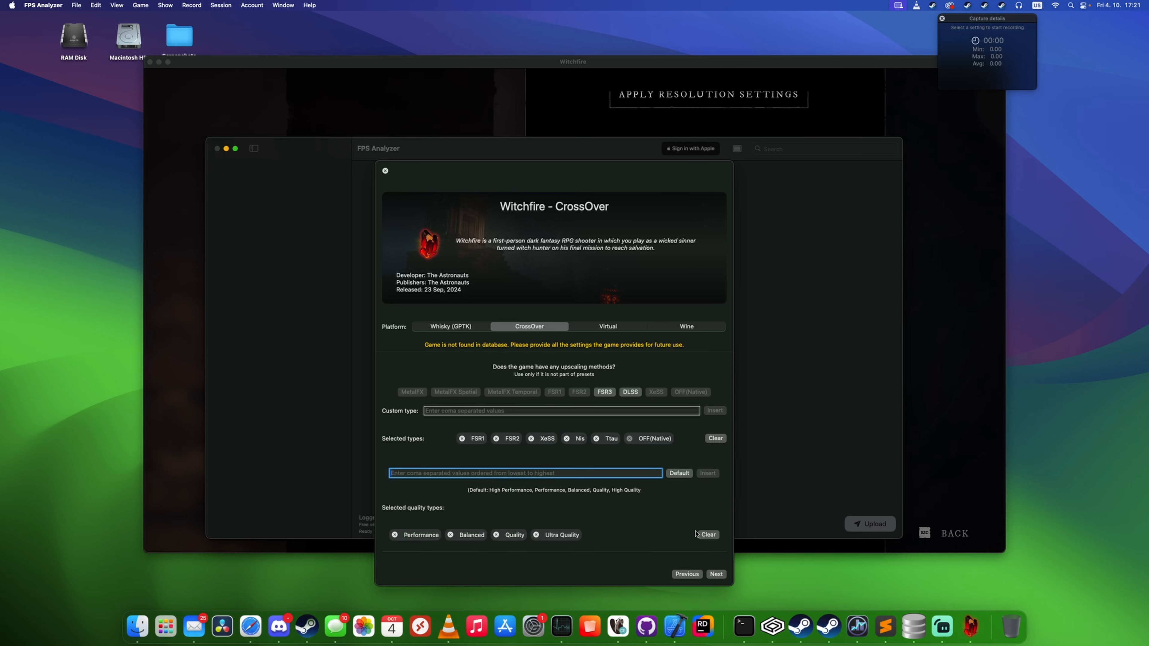
left_click(716, 571)
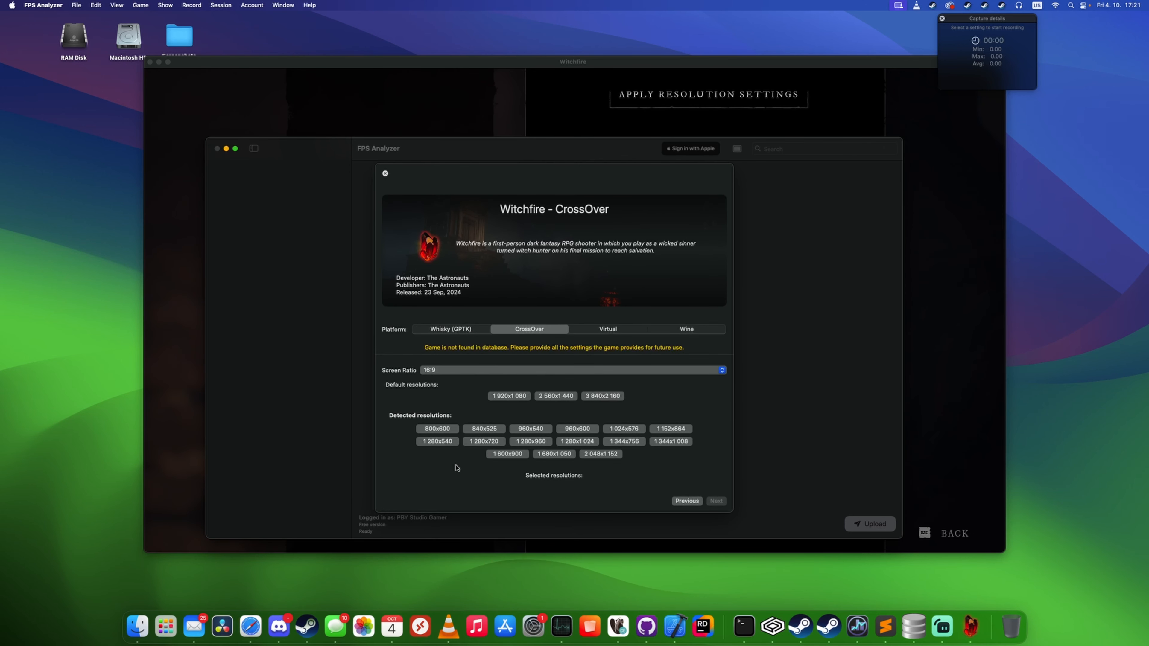
- Select the 16:9 resolutions 1920x1080, 2560x1440 and 3840x2160, continue to the summary, and finish adding Witchfire
left_click(512, 397)
left_click(548, 398)
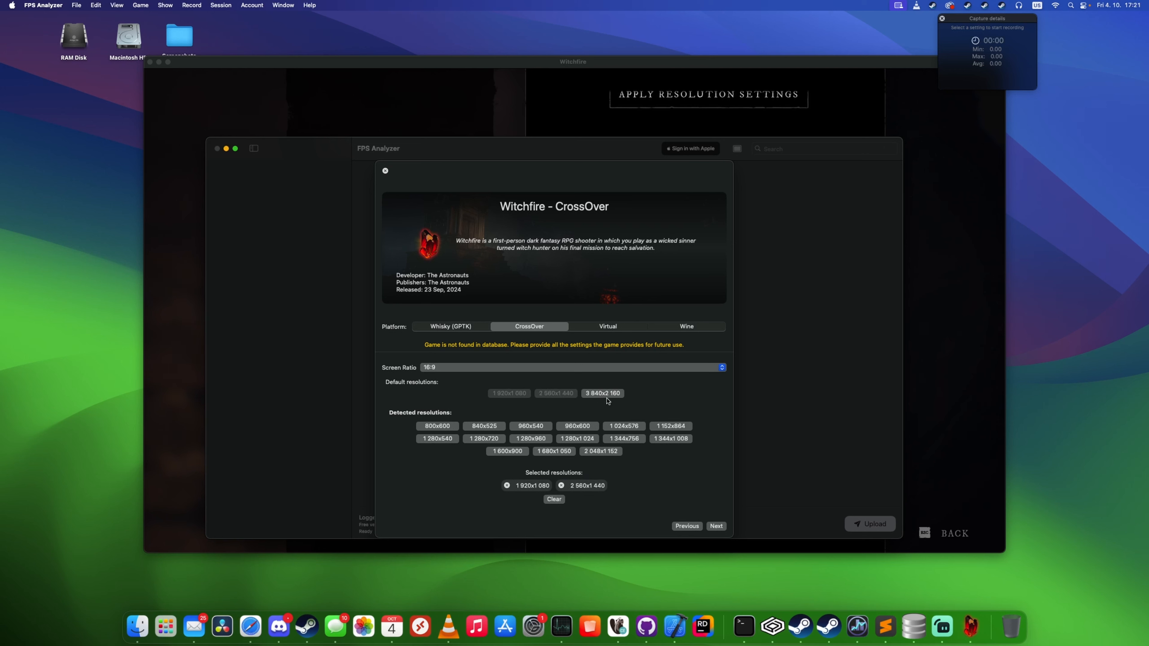
left_click(606, 398)
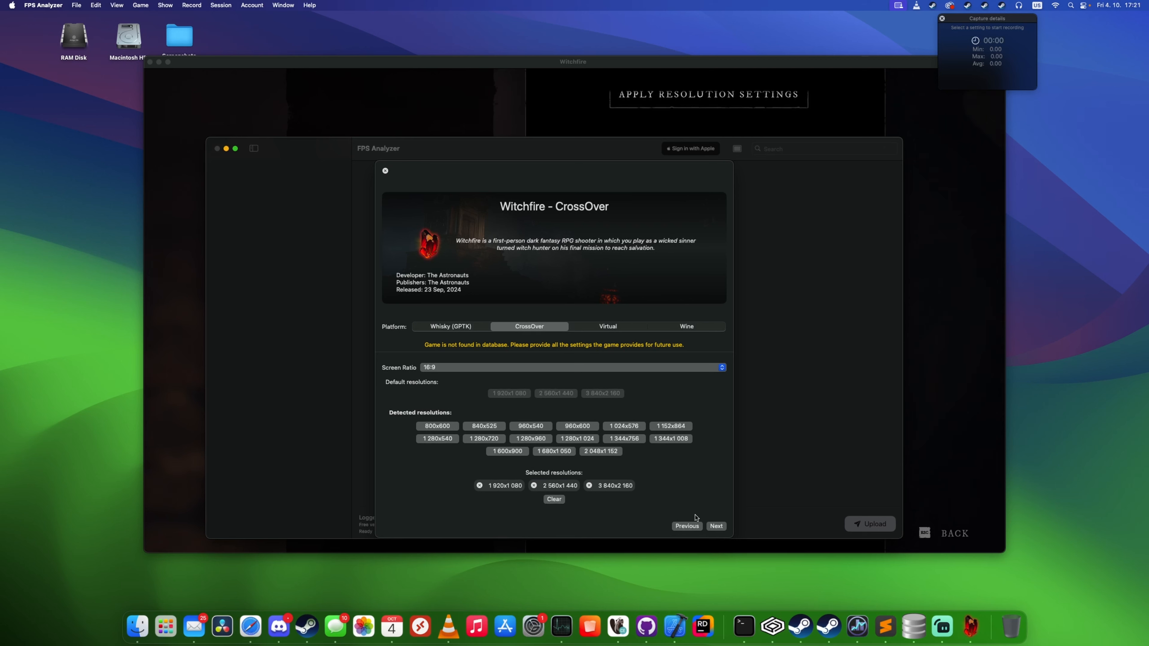
left_click(716, 526)
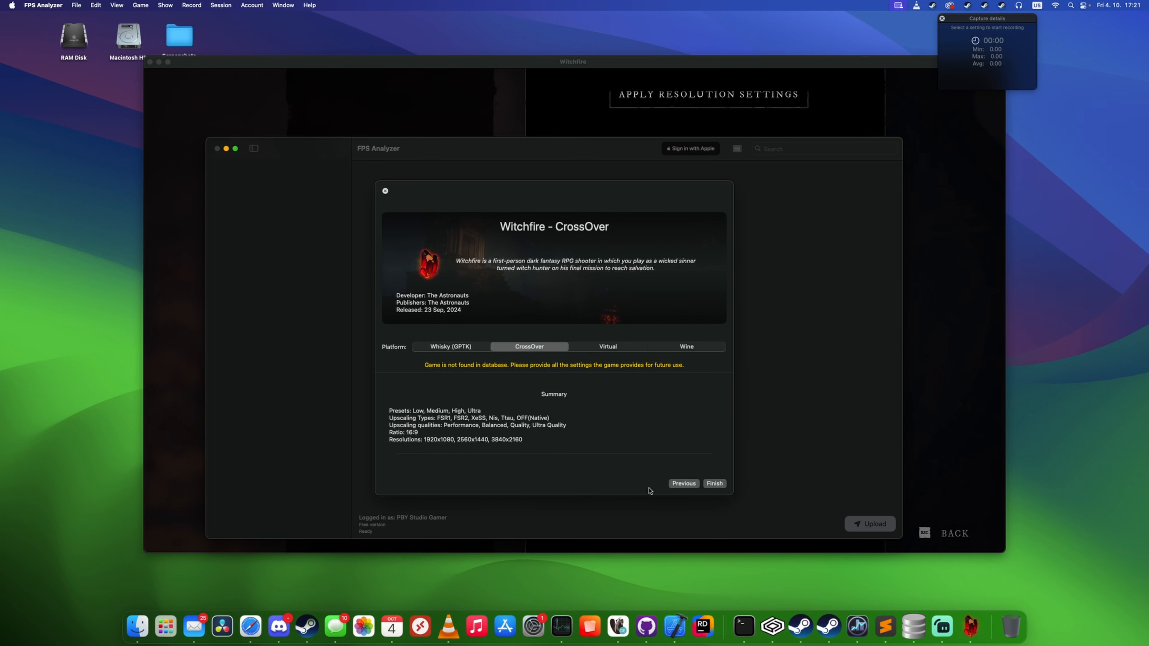
left_click(716, 484)
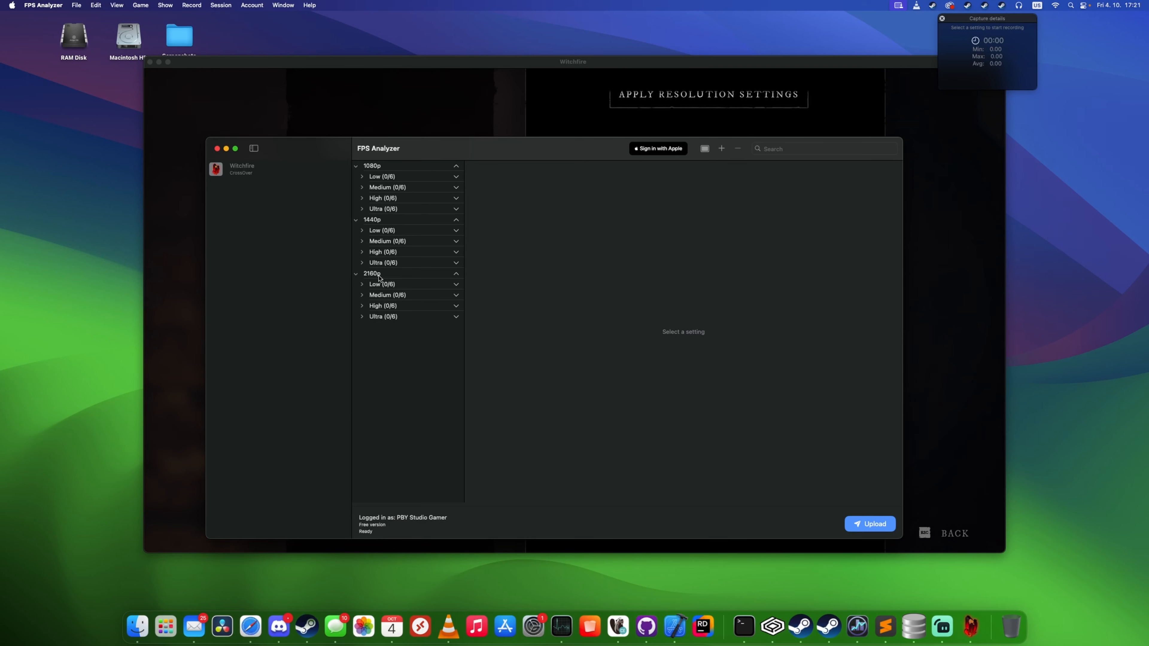
- Expand the 1440p Low preset and its FSR1, FSR2 and Nis groups to examine the generated settings
left_click(362, 231)
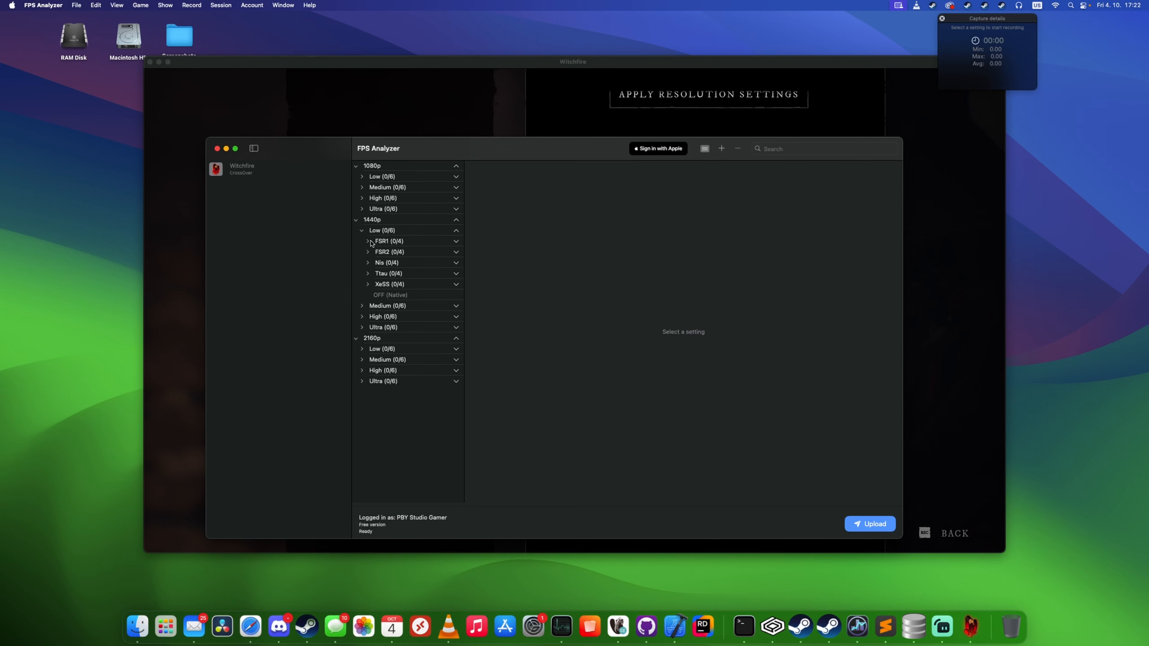
left_click(369, 242)
left_click(369, 296)
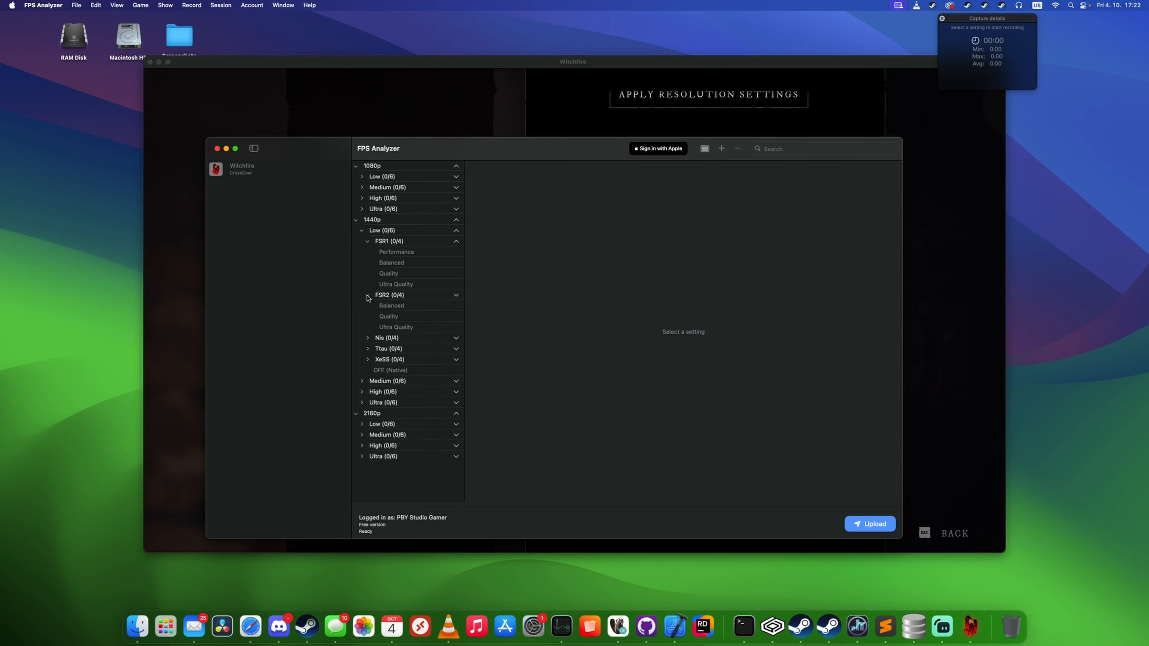
left_click(369, 350)
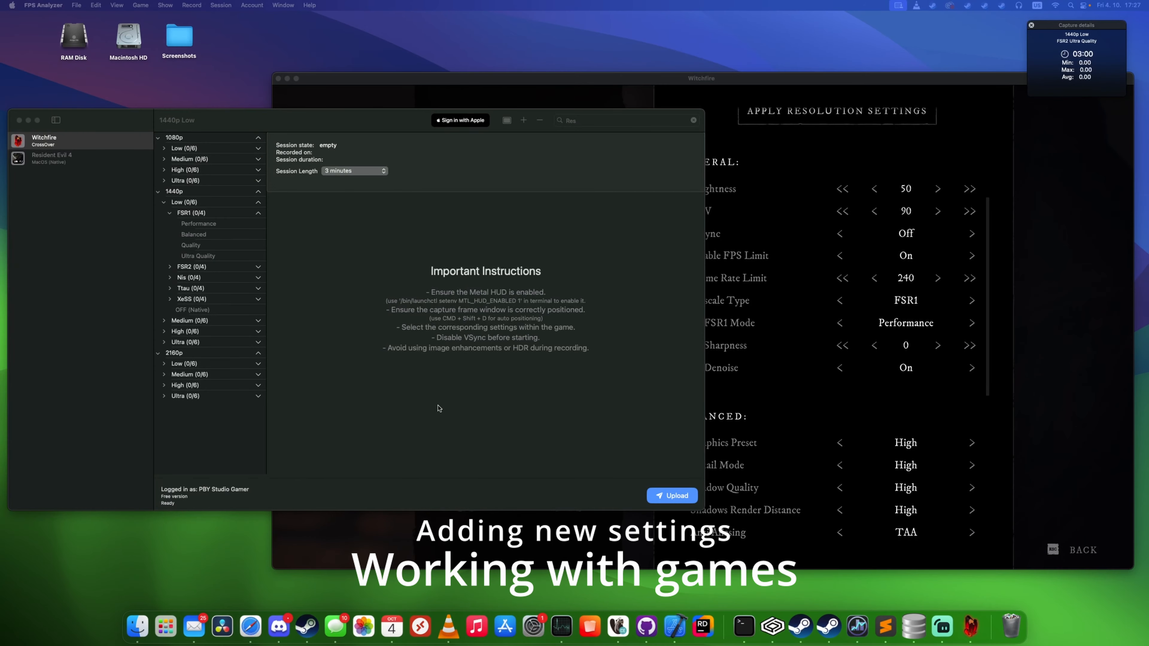
- Switch to Witchfire and cycle FSR1 Mode from Performance through Quality and Balanced to compare its modes with the listed settings
left_click(673, 86)
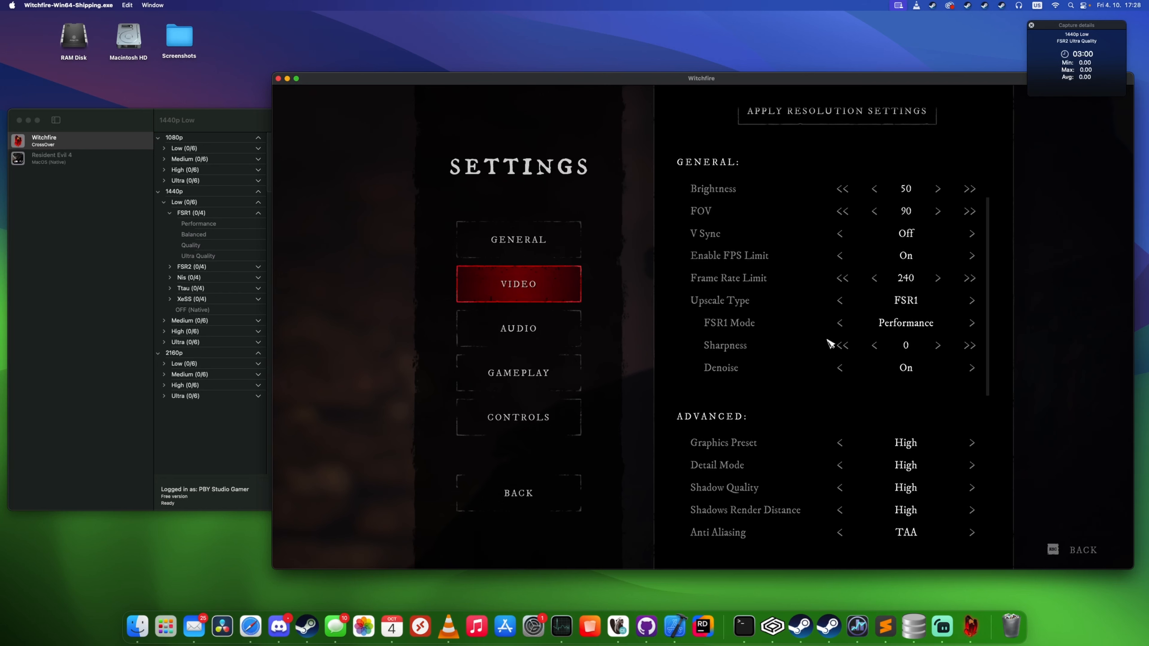
left_click(973, 323)
left_click(972, 324)
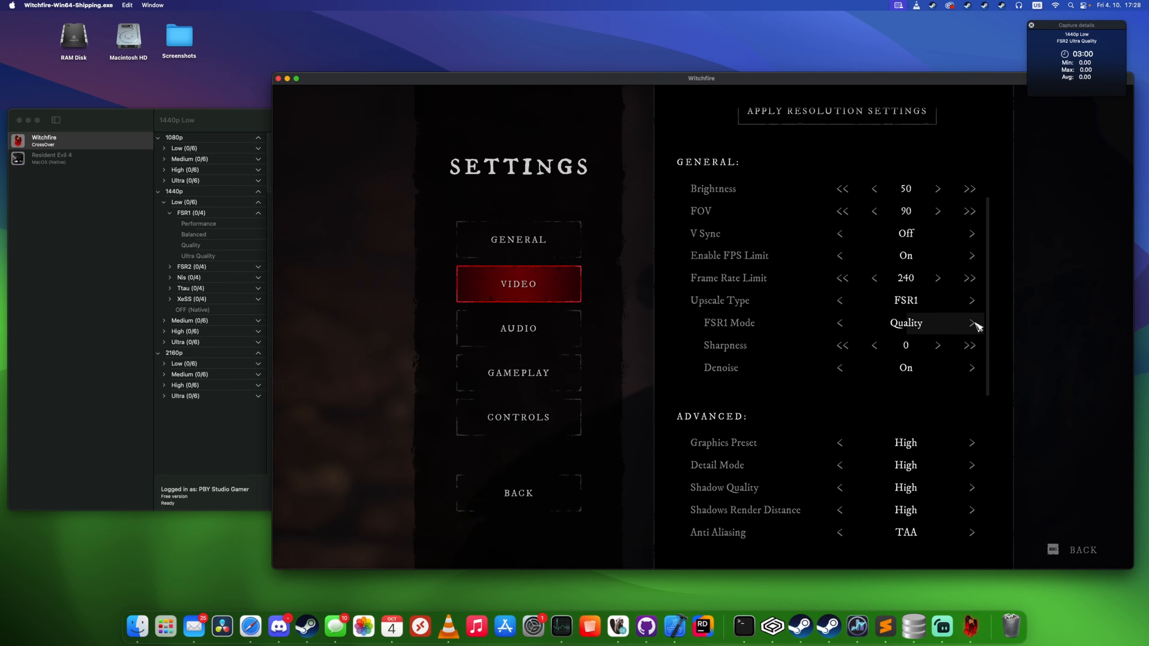
left_click(973, 323)
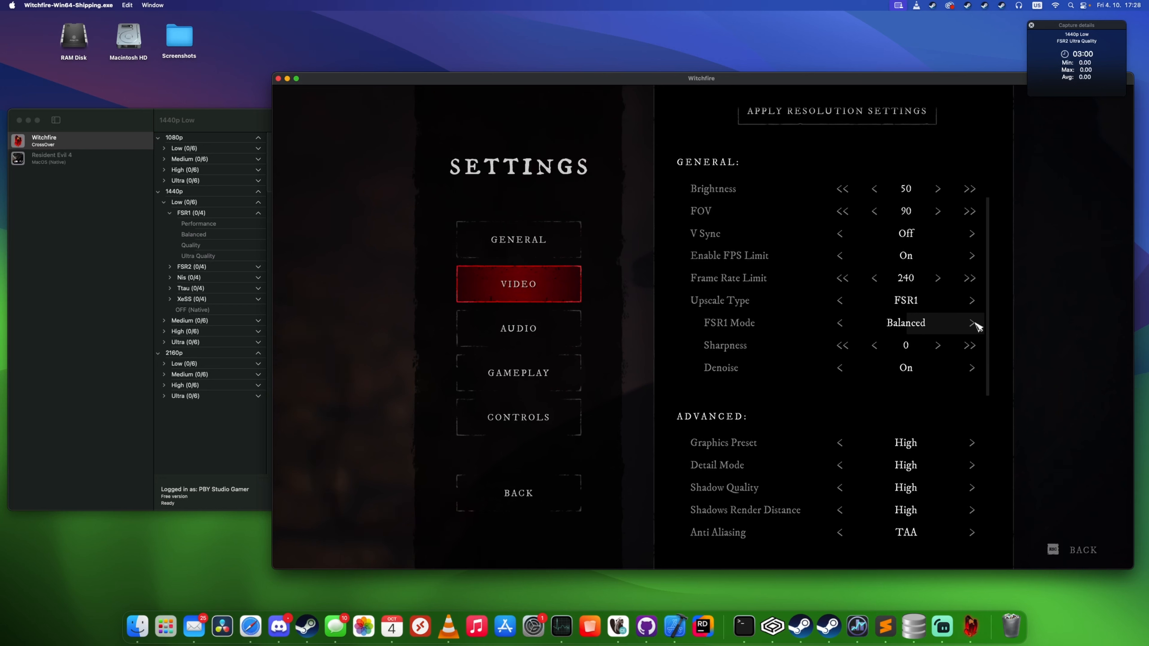
left_click(973, 324)
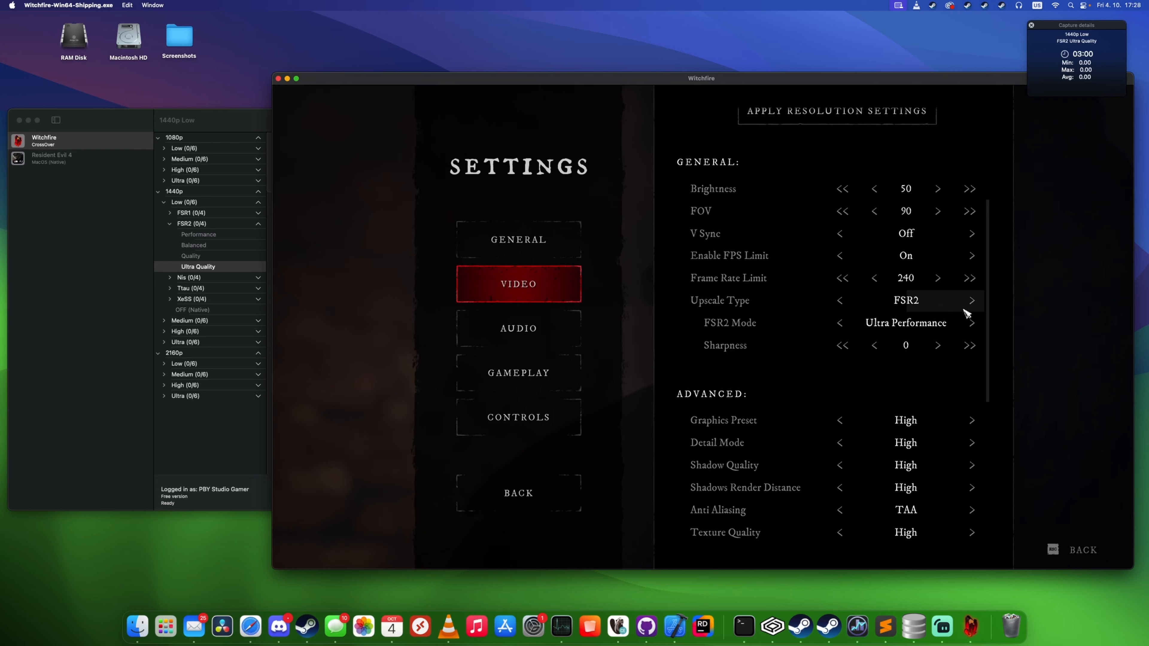
- Cycle FSR2 Mode in Witchfire from Ultra Performance through its options to check which qualities FSR2 offers
left_click(973, 324)
left_click(972, 324)
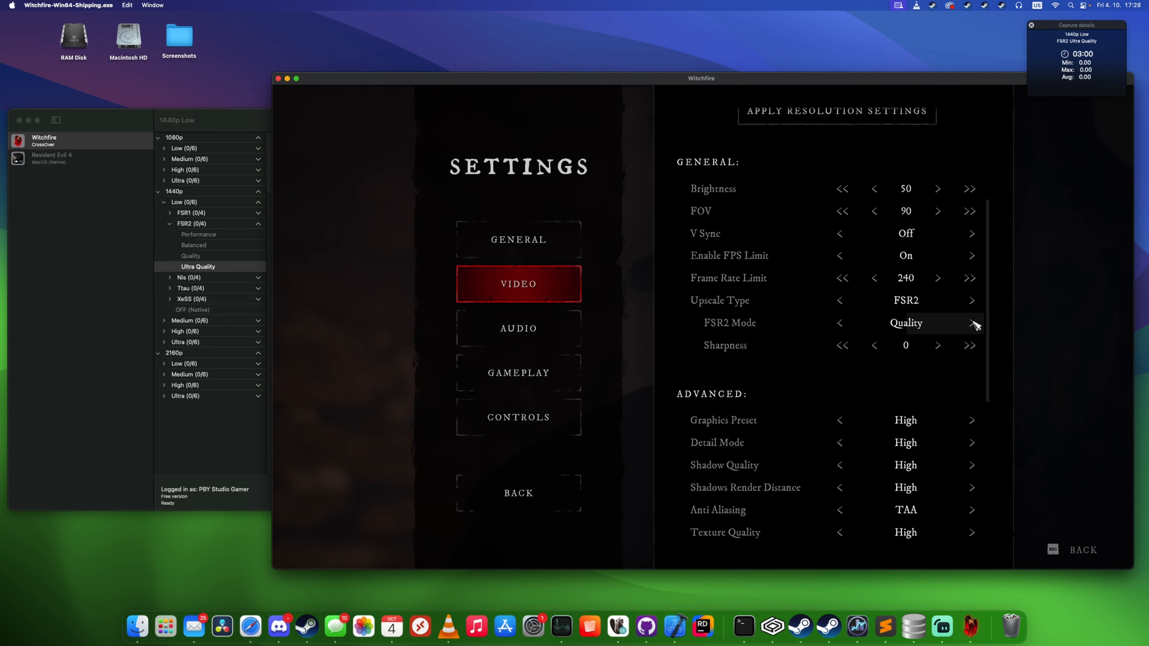
left_click(972, 324)
left_click(973, 324)
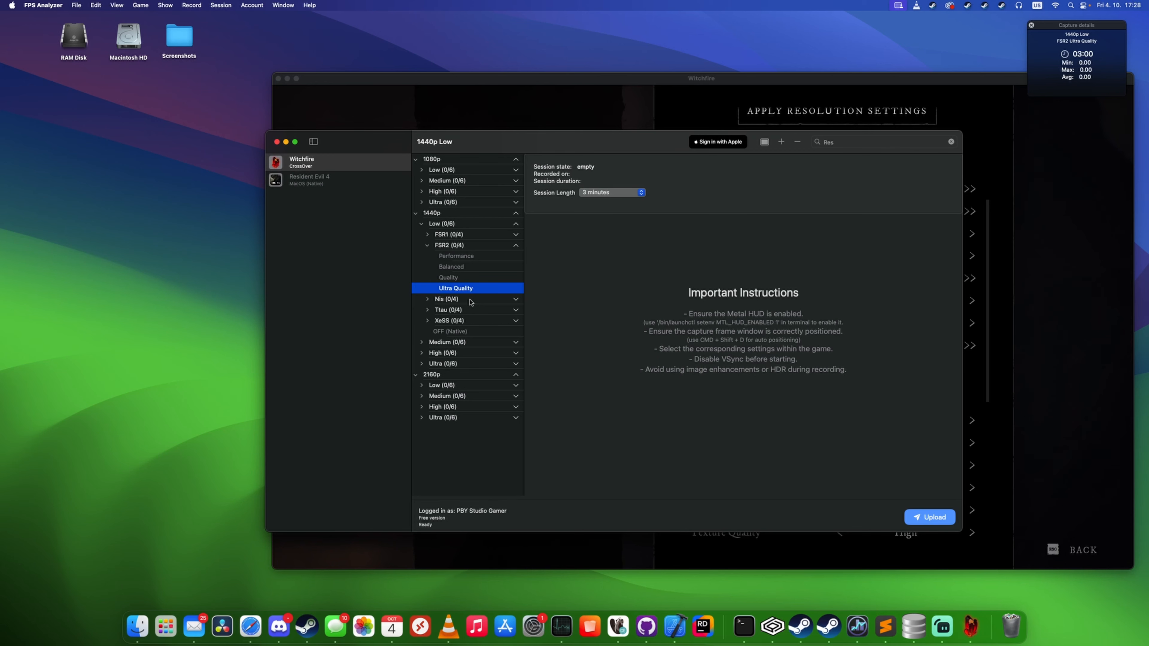
- In FPS Analyzer, remove the Ultra Quality setting from FSR2 under 1440p Low, and re-expand Low and FSR2
right_click(464, 293)
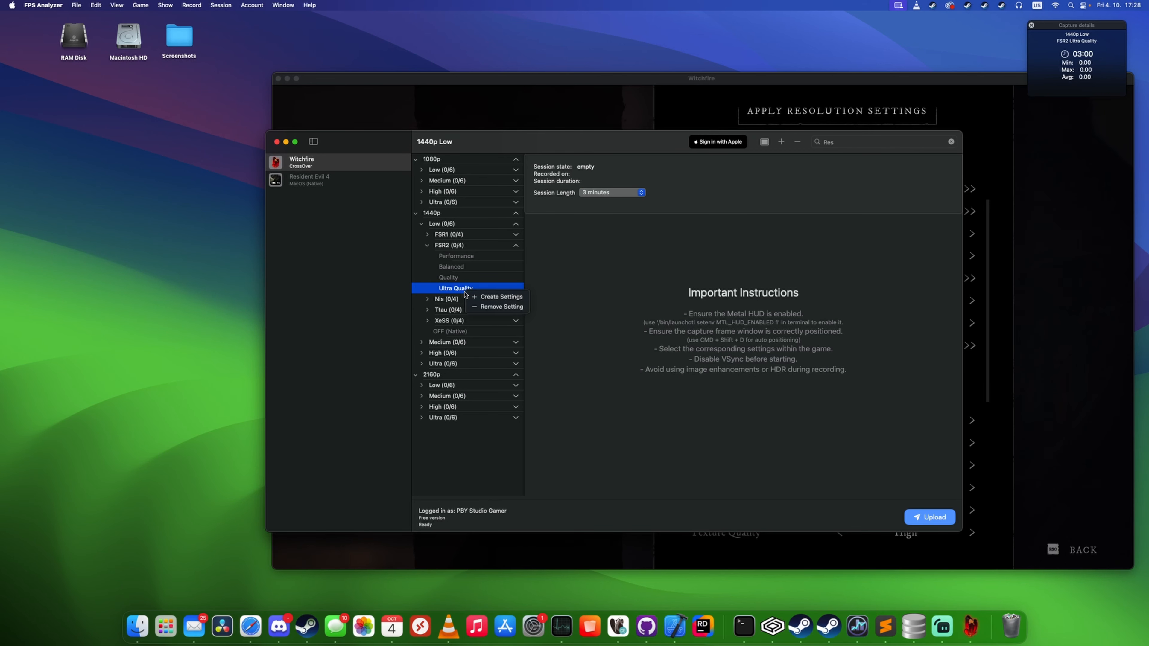
left_click(475, 308)
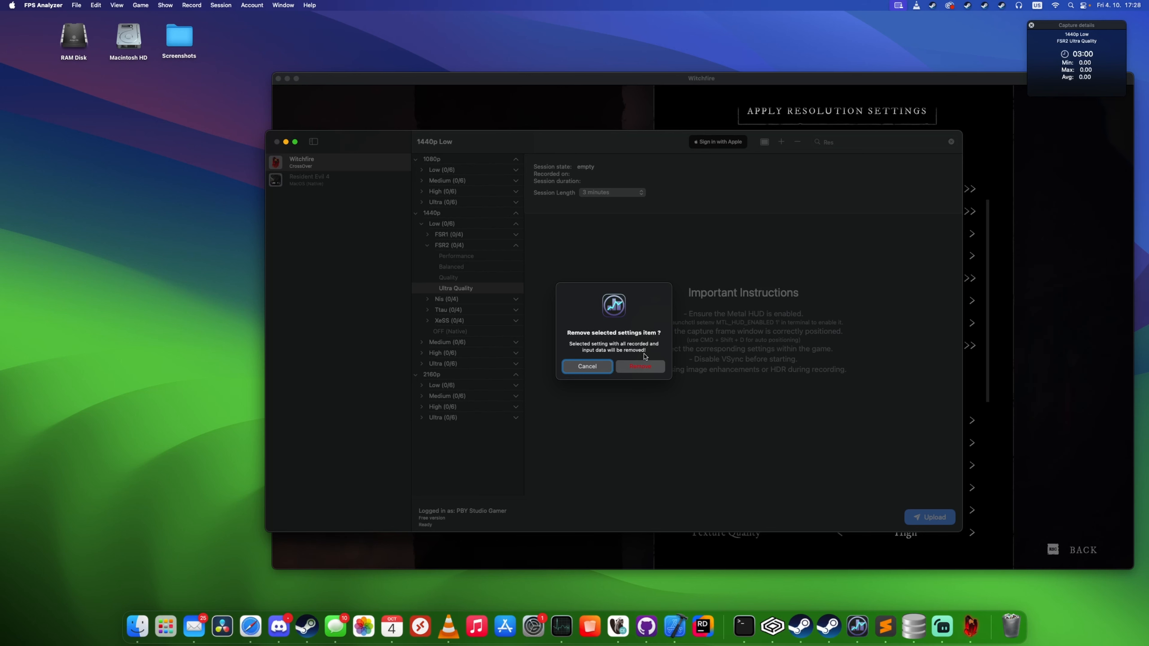
left_click(642, 367)
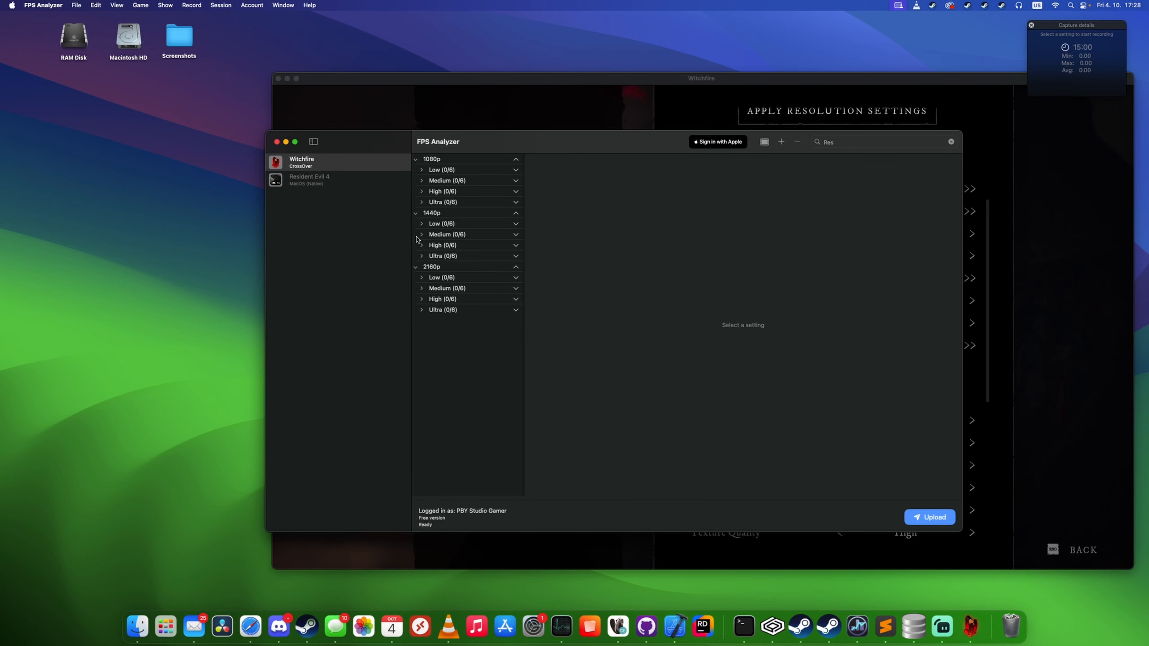
left_click(422, 225)
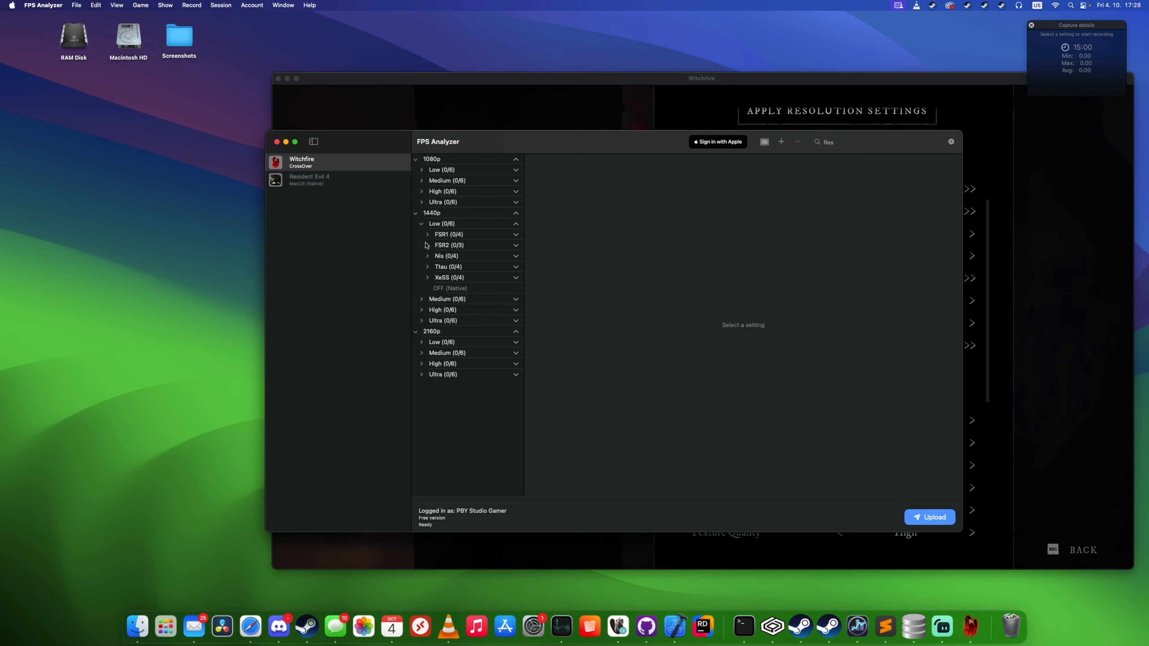
left_click(427, 245)
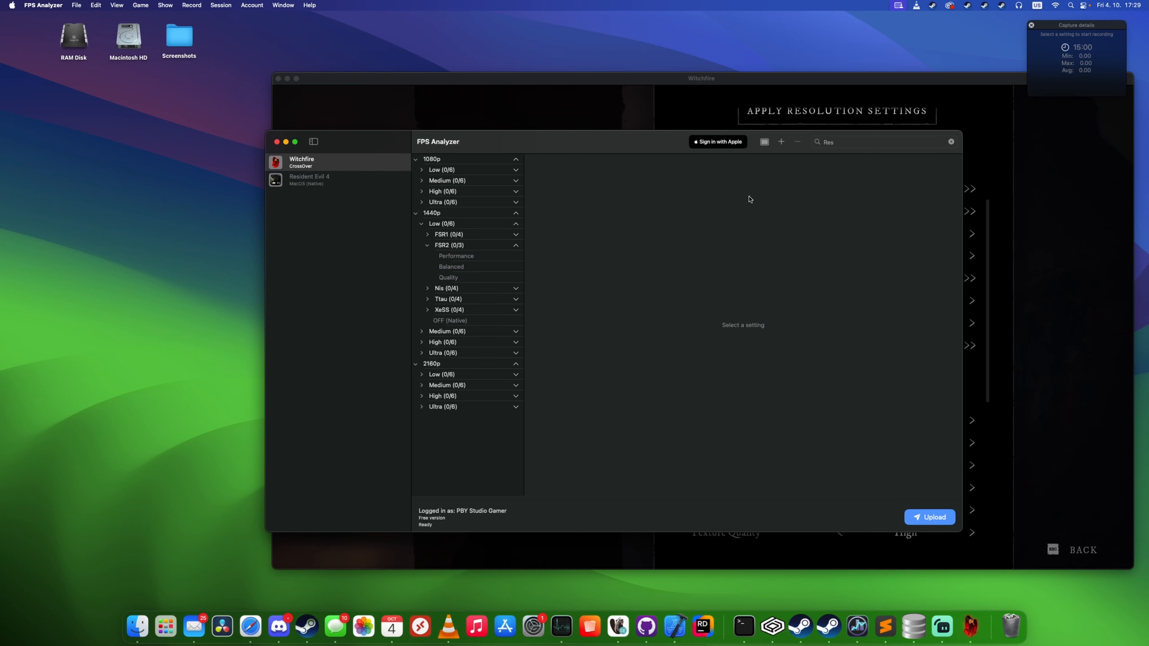
- Start creating new settings for Witchfire and select the resolutions 1920x1080 and 2560x1440
right_click(470, 248)
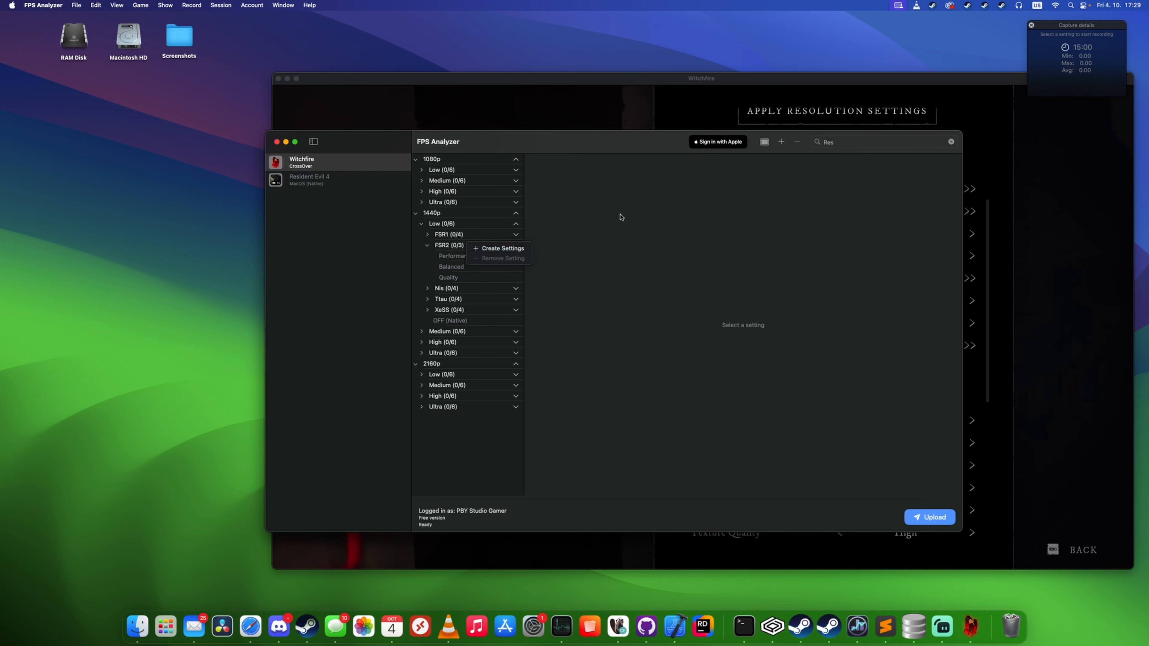
left_click(502, 248)
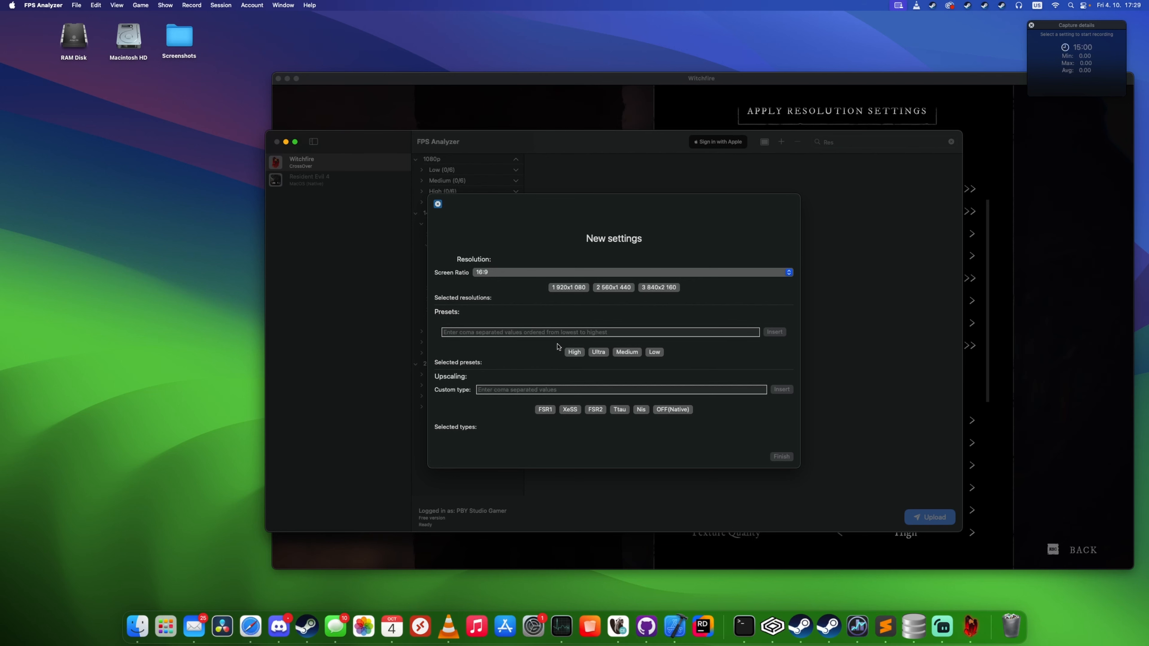
left_click(571, 289)
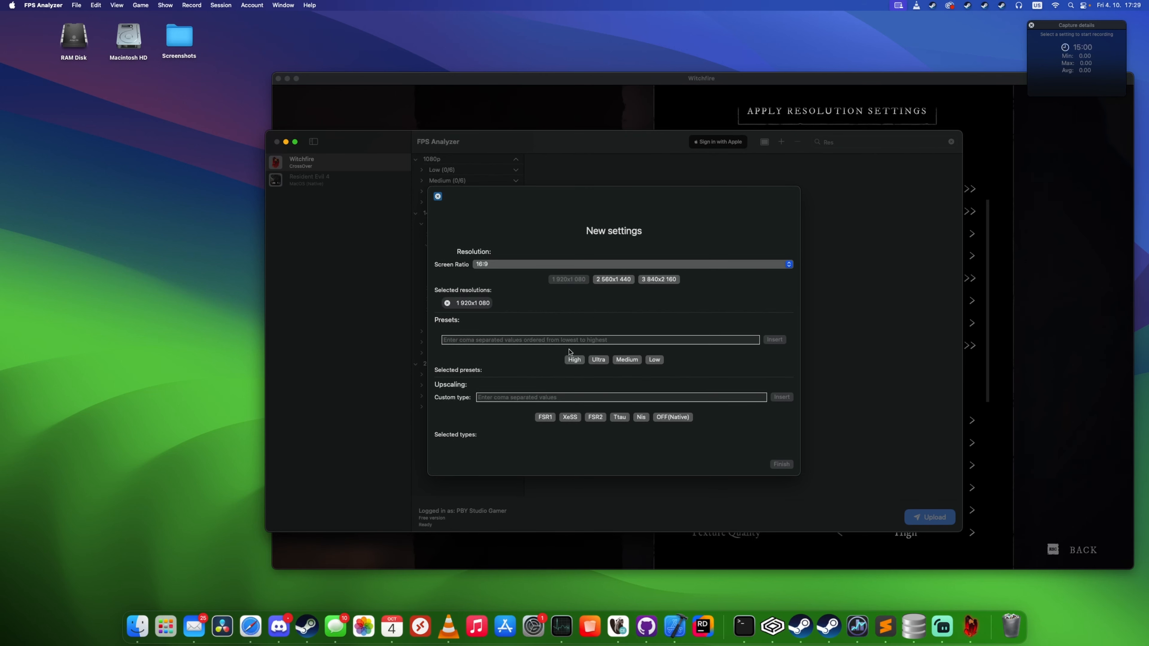
left_click(613, 280)
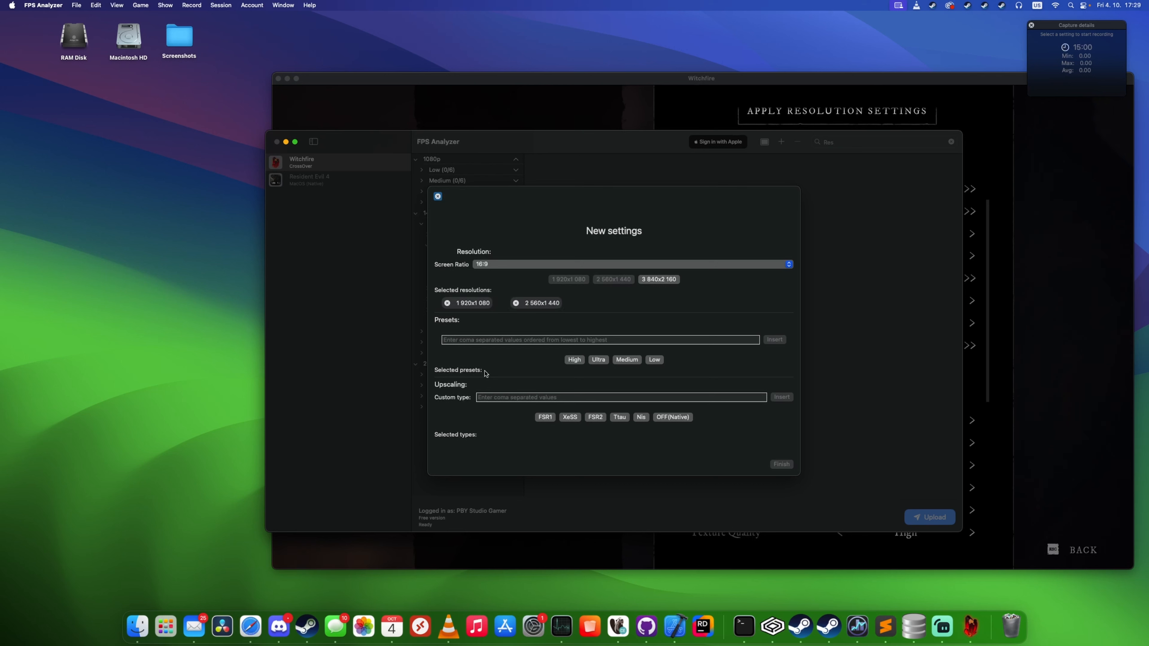
- Select the presets High, Ultra, Medium and Low for the new settings
left_click(572, 359)
left_click(598, 352)
left_click(626, 352)
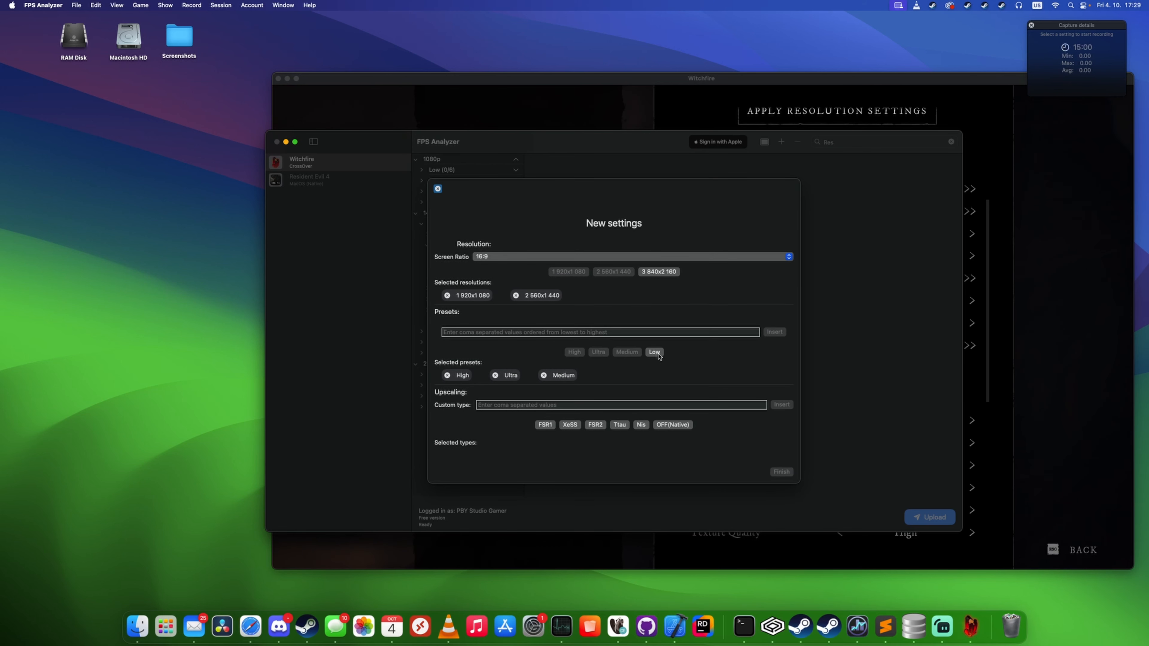
left_click(656, 353)
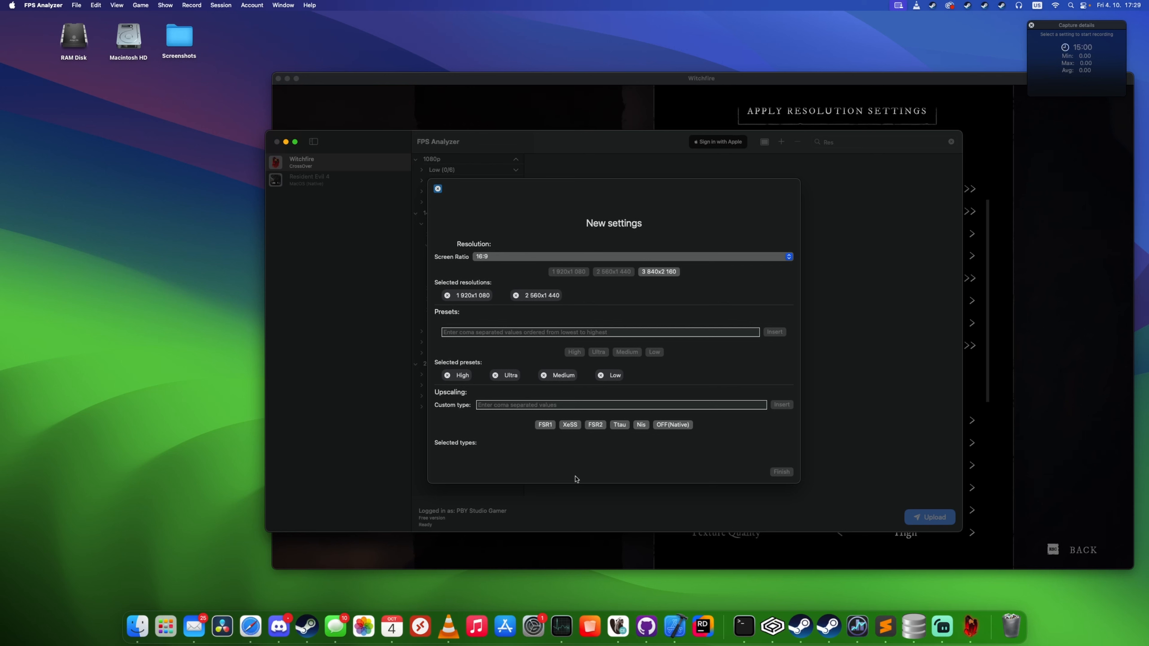
- Choose FSR2 upscaling for the new settings, add the custom quality Ultra Performance, and finish creating them
left_click(596, 426)
left_click(552, 467)
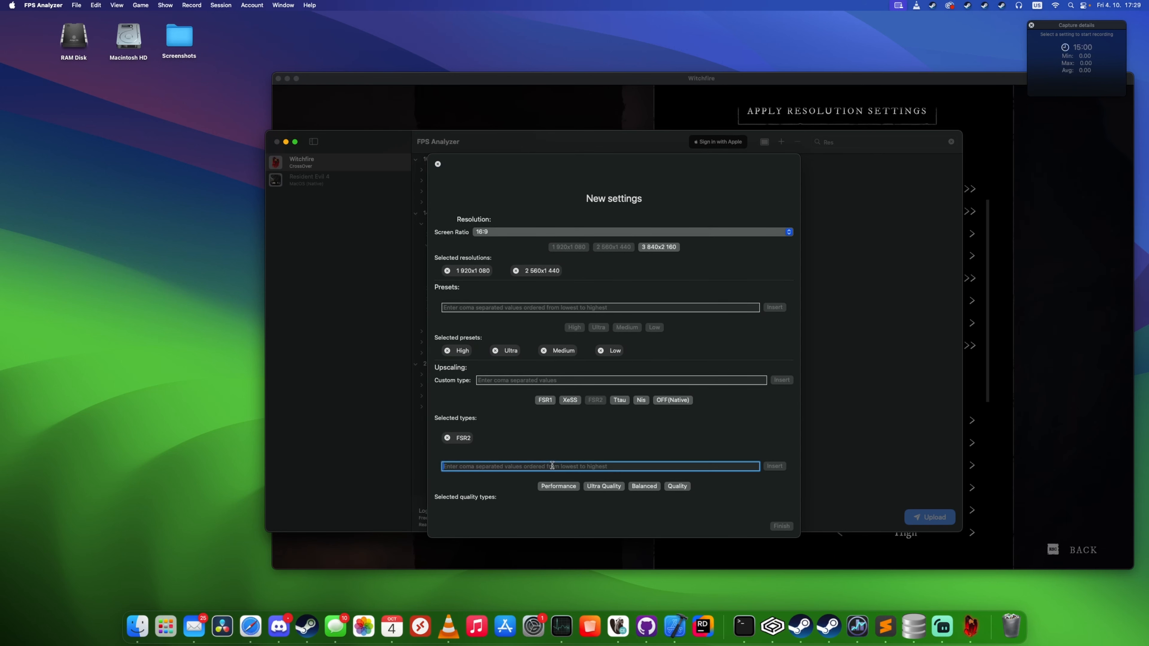
type("Ultr")
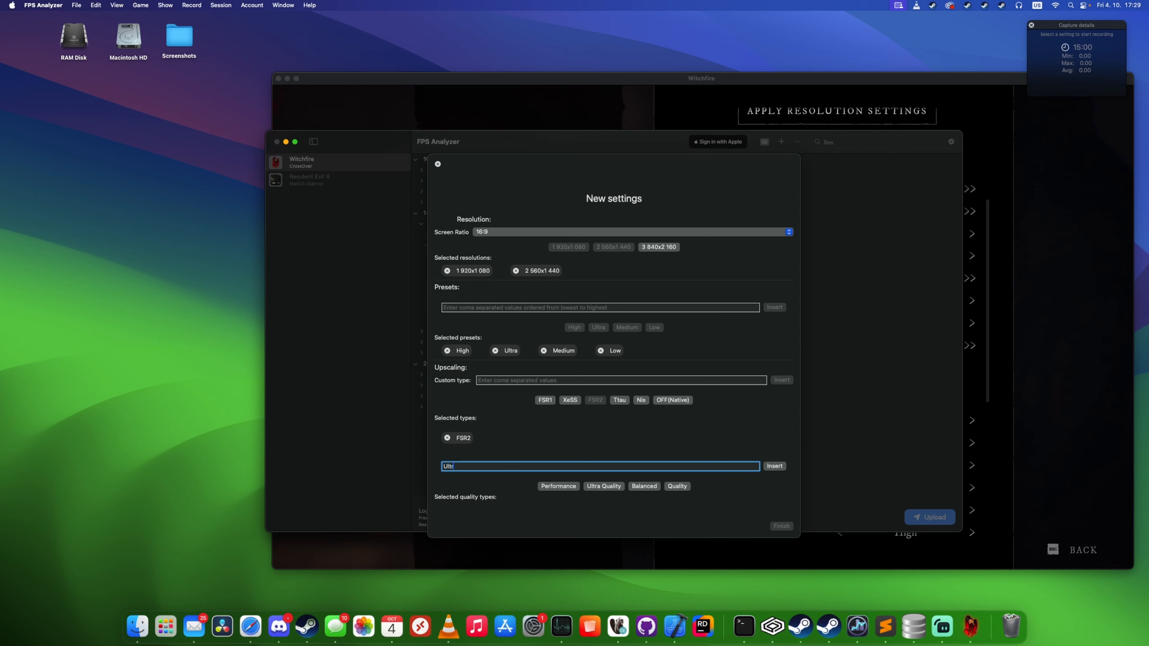
type("a Performance")
left_click(773, 466)
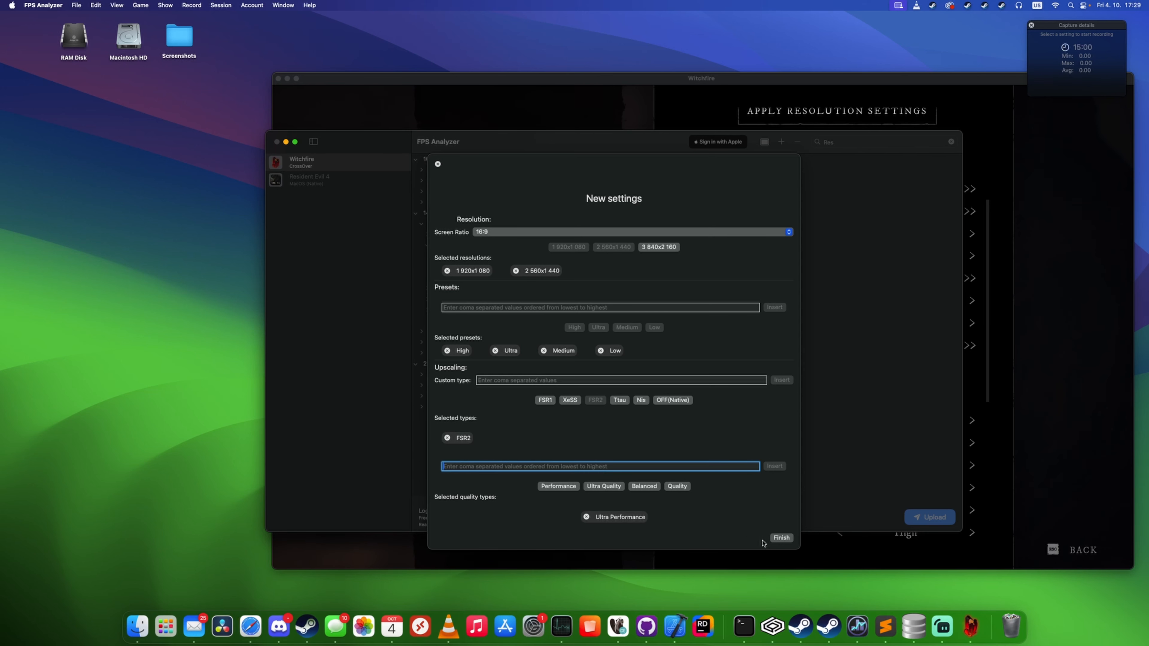
left_click(782, 540)
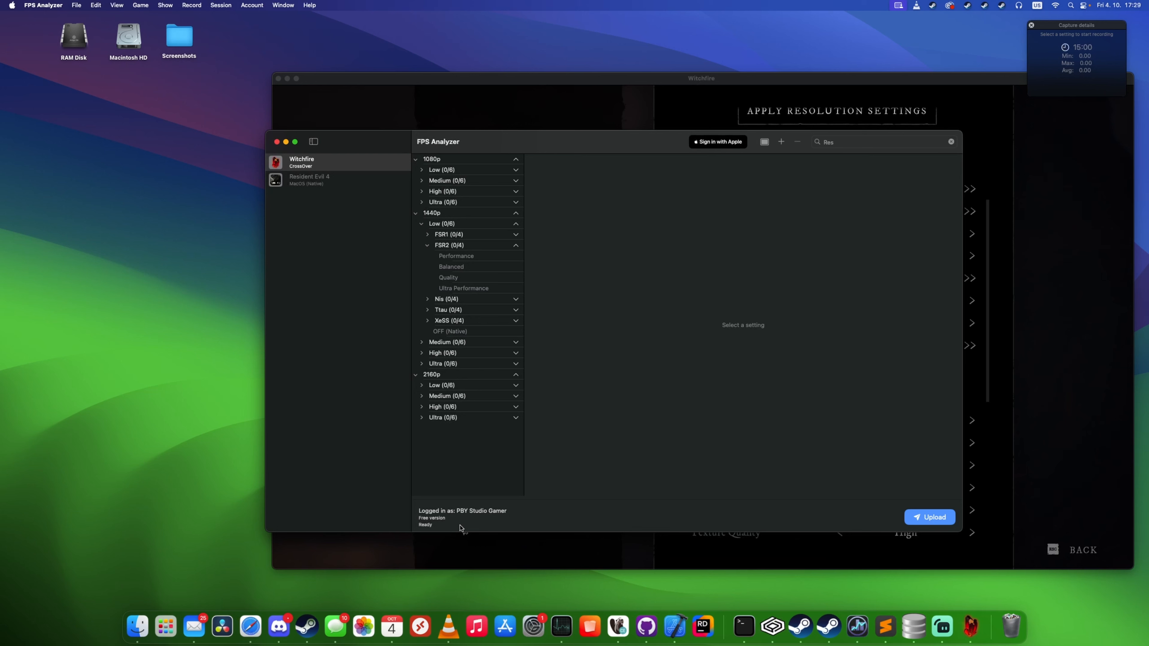
- Examine the FSR2 qualities under 1080p Low and 2160p Medium by expanding both branches
left_click(421, 170)
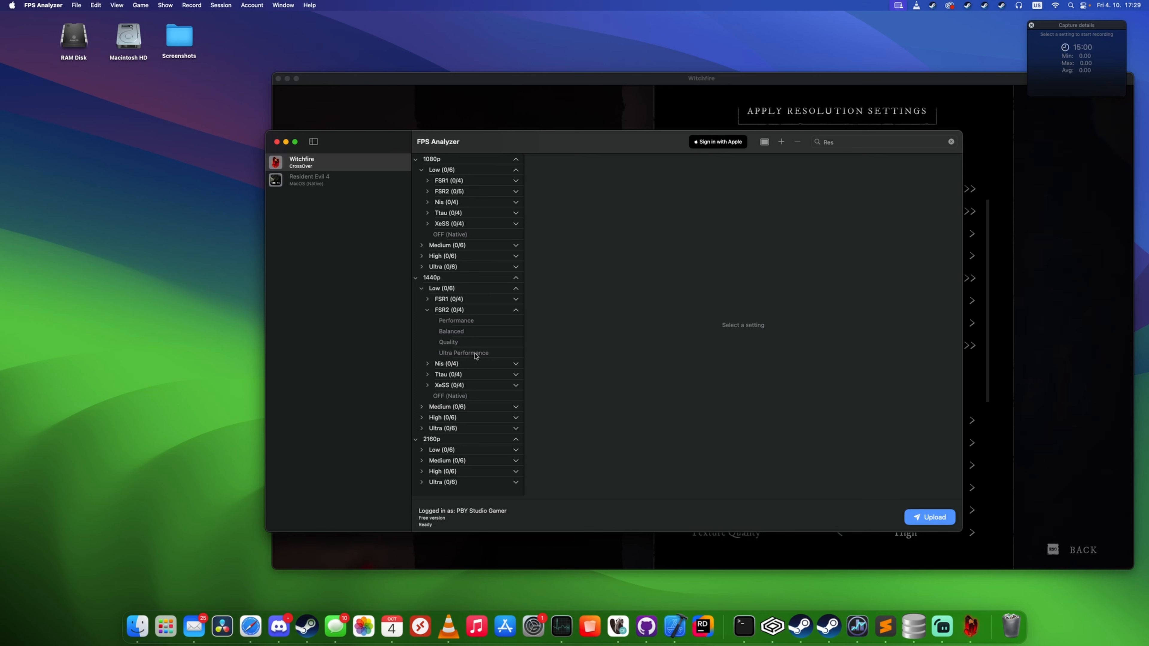
left_click(427, 191)
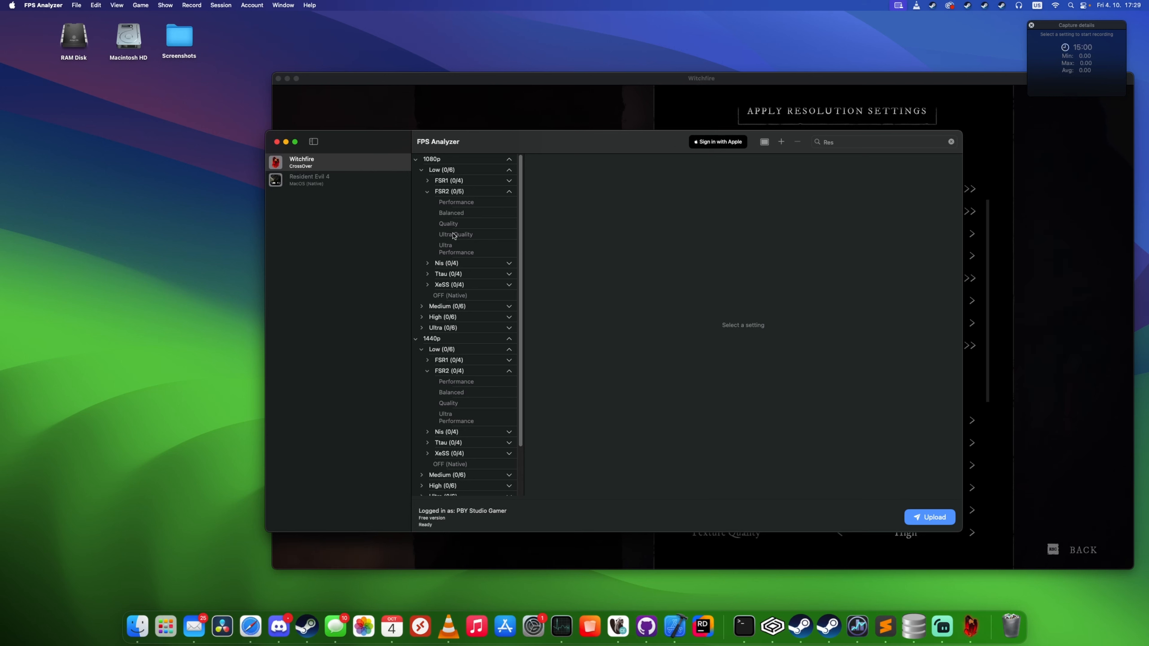
scroll(466, 317, "down", 3)
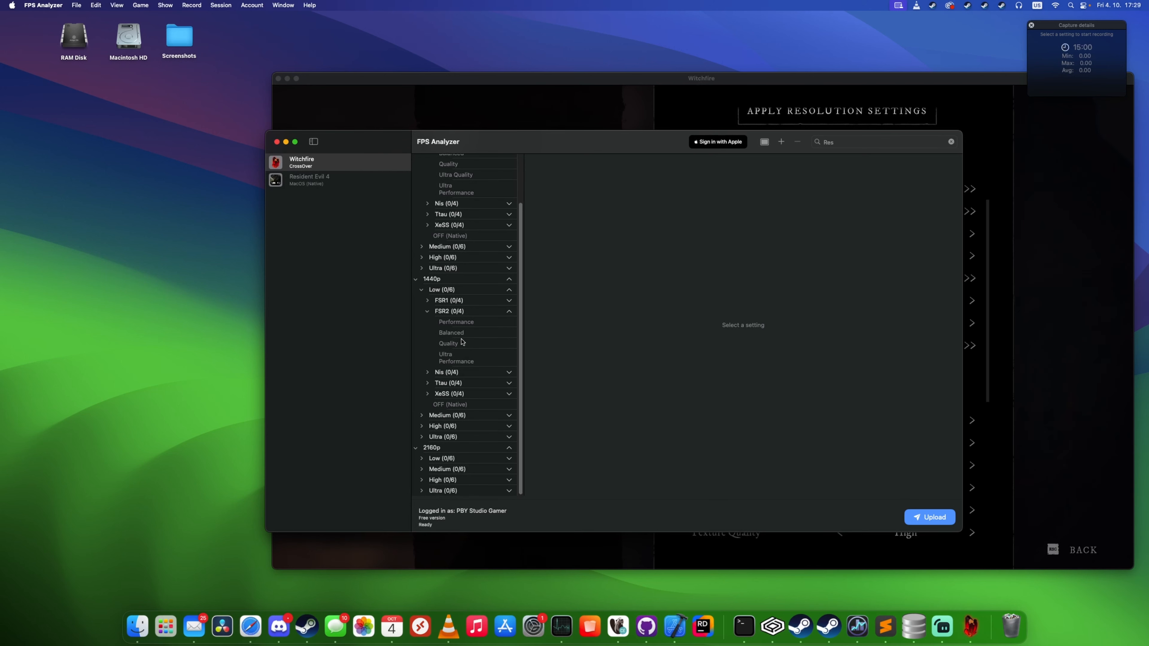
left_click(422, 470)
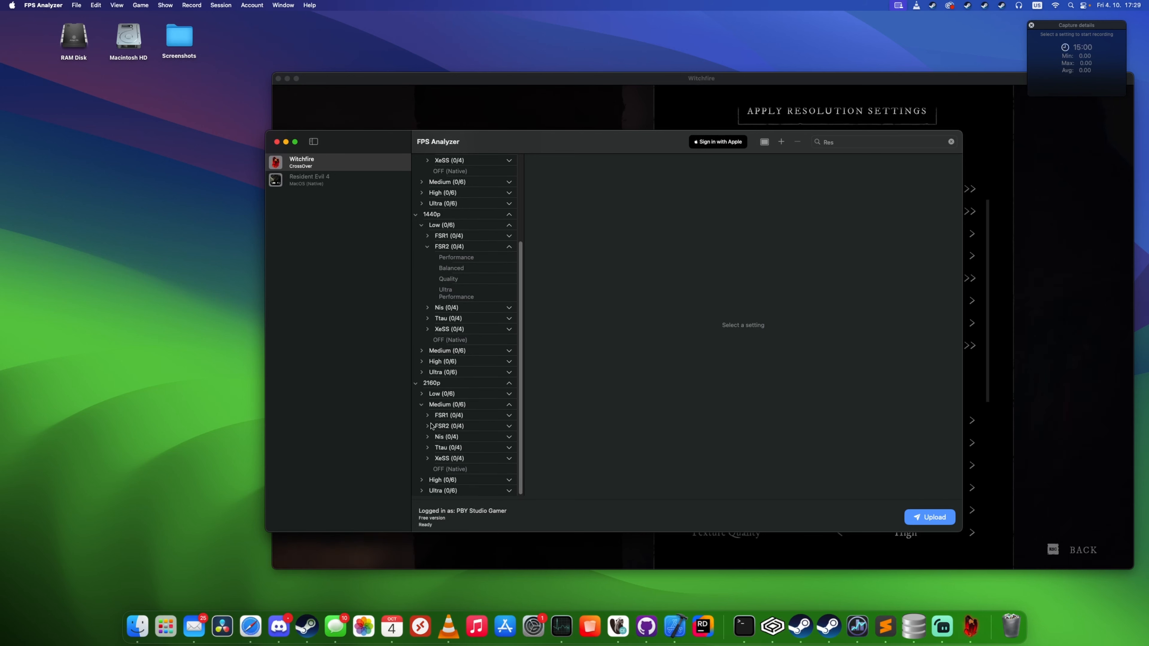
left_click(427, 426)
scroll(465, 400, "down", 3)
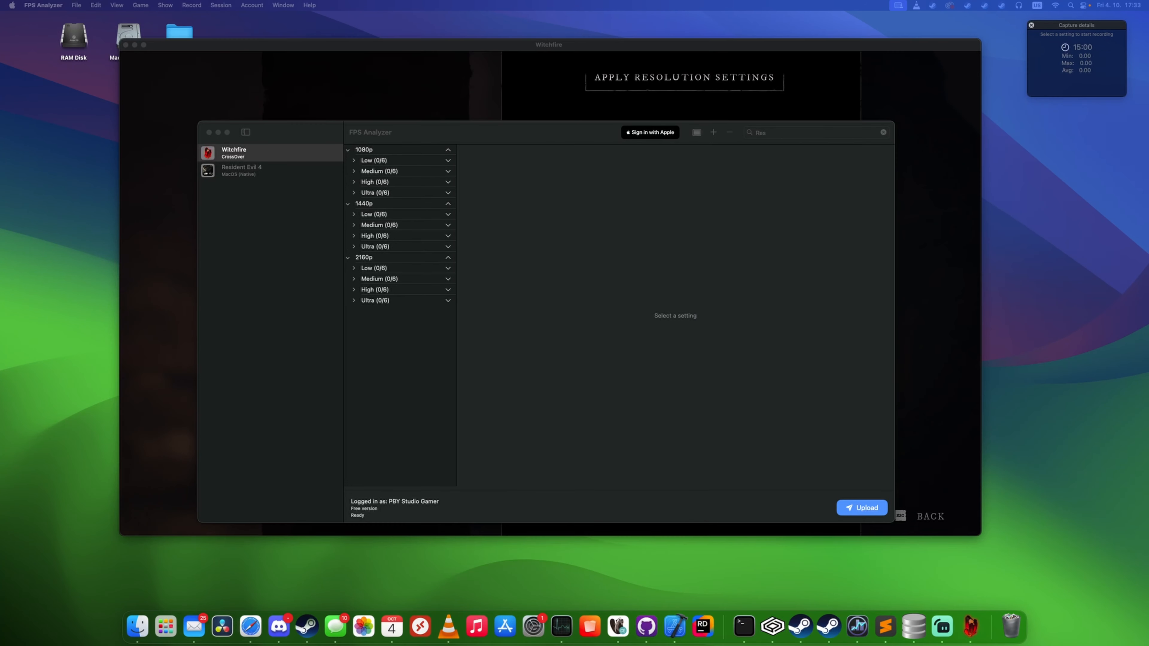
- Create new settings for Witchfire with resolution 3840x2160, presets High, Ultra, Medium and Low, and FSR2 upscaling
left_click(393, 272)
right_click(406, 316)
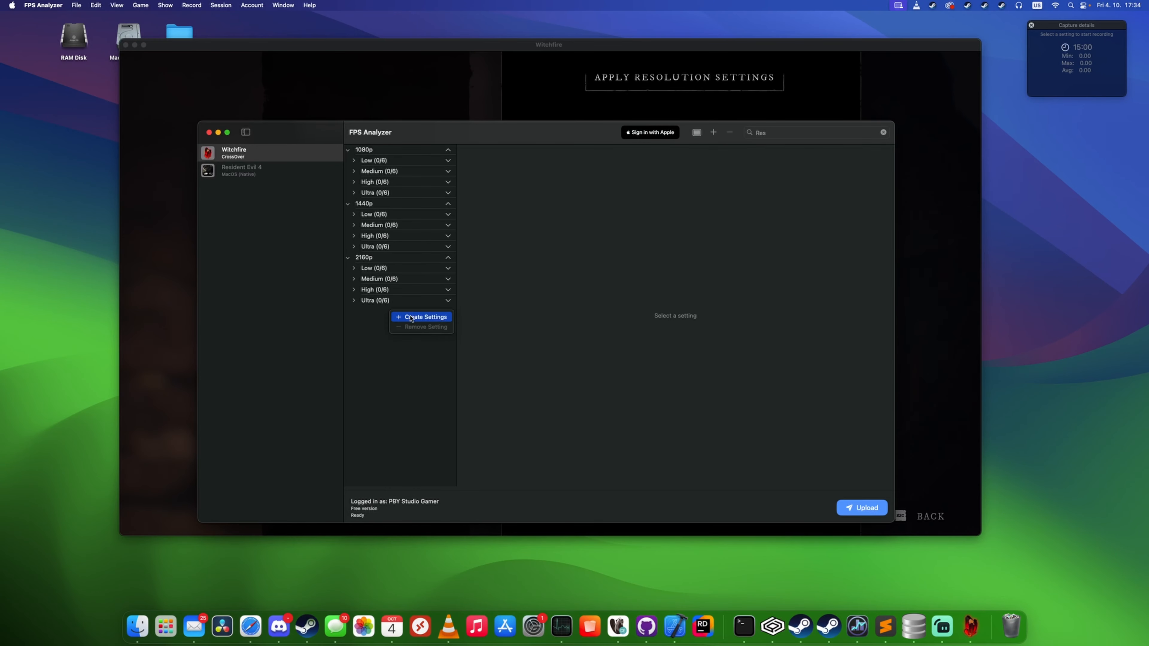
left_click(410, 317)
left_click(601, 277)
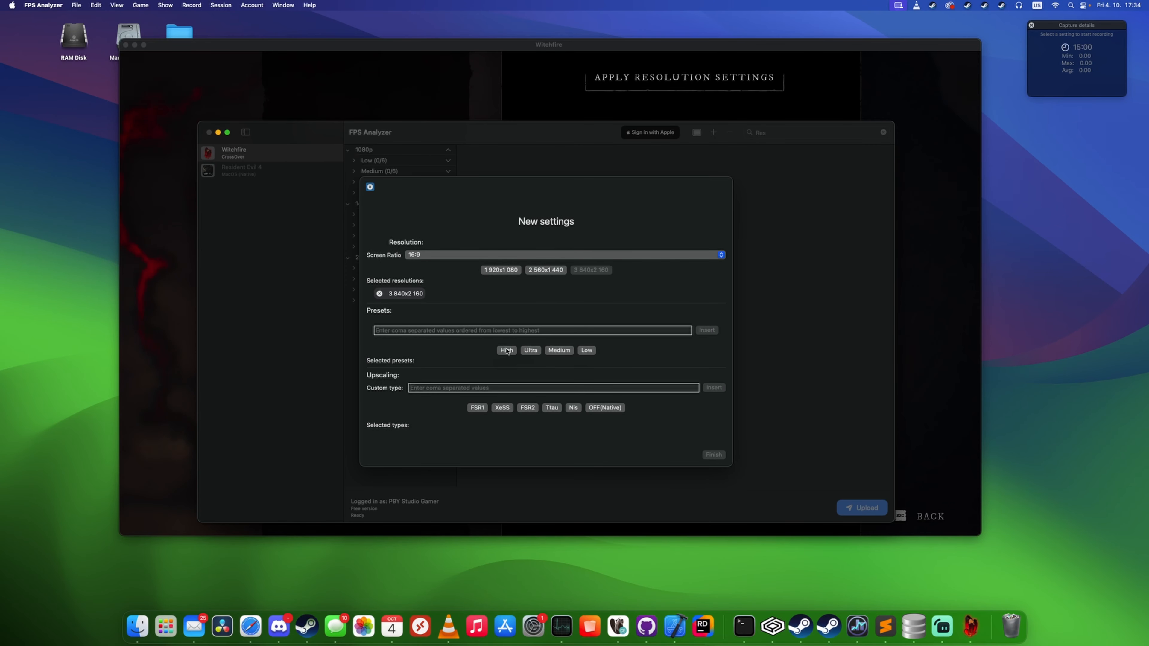
left_click(535, 418)
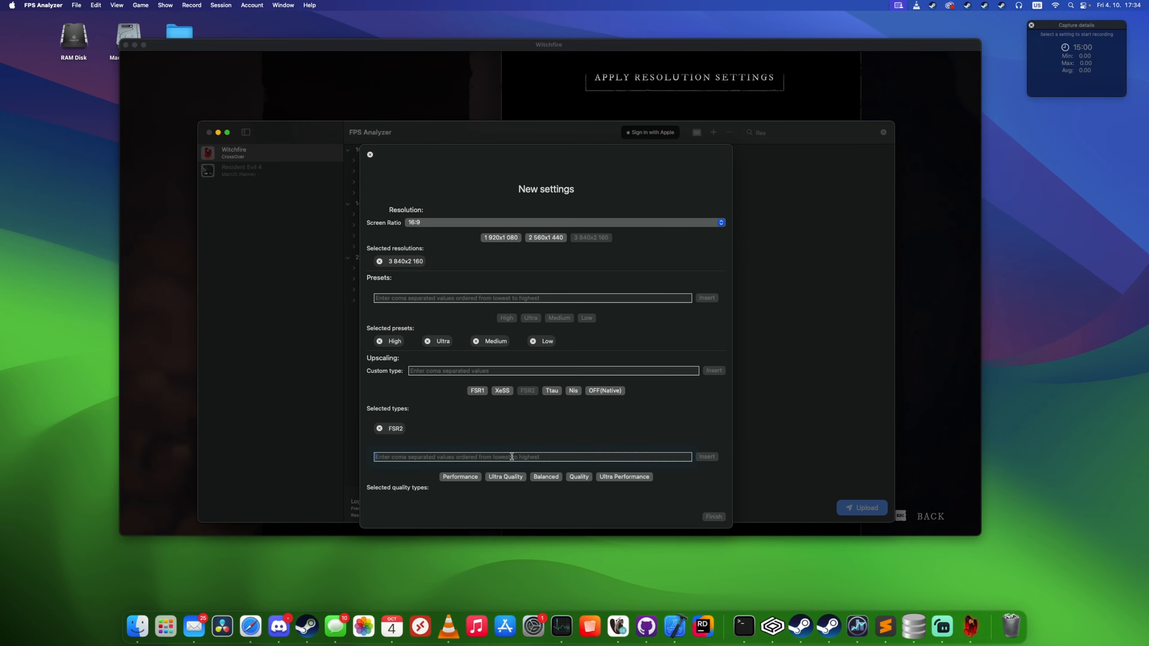
- Insert the quality Ultra Performance for FSR2 and finish creating the 3840x2160 settings
left_click(497, 456)
type("Ultra Performance")
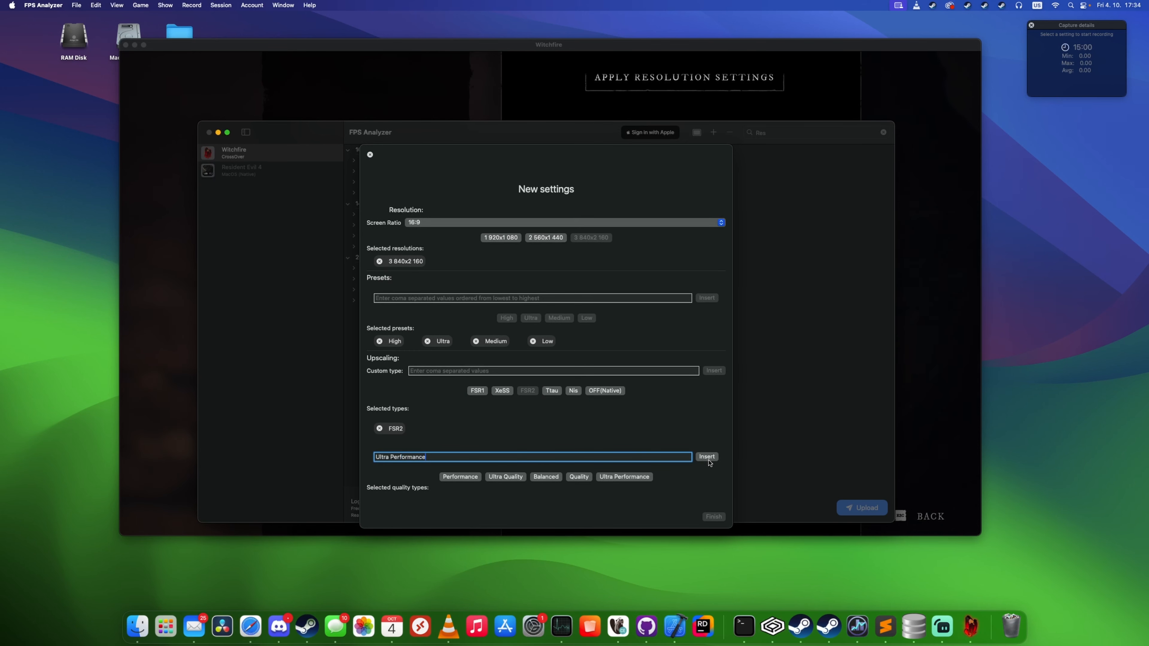
left_click(708, 457)
left_click(714, 528)
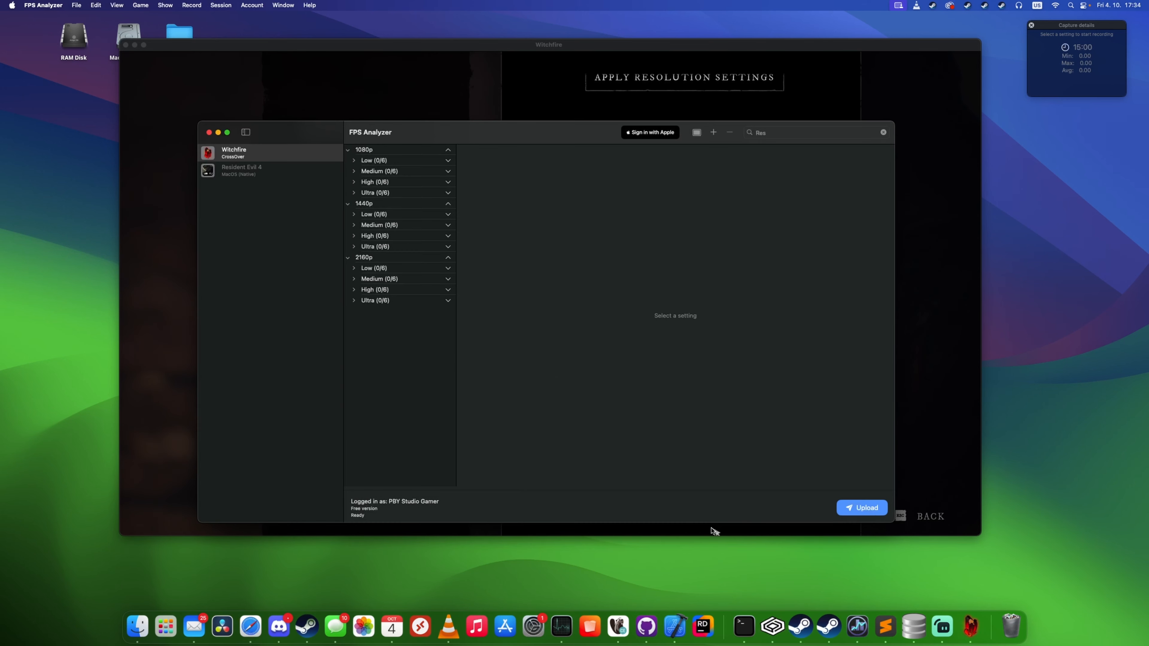
- Expand FSR2 under the 2160p Low and Medium presets to check their qualities
left_click(354, 269)
left_click(360, 290)
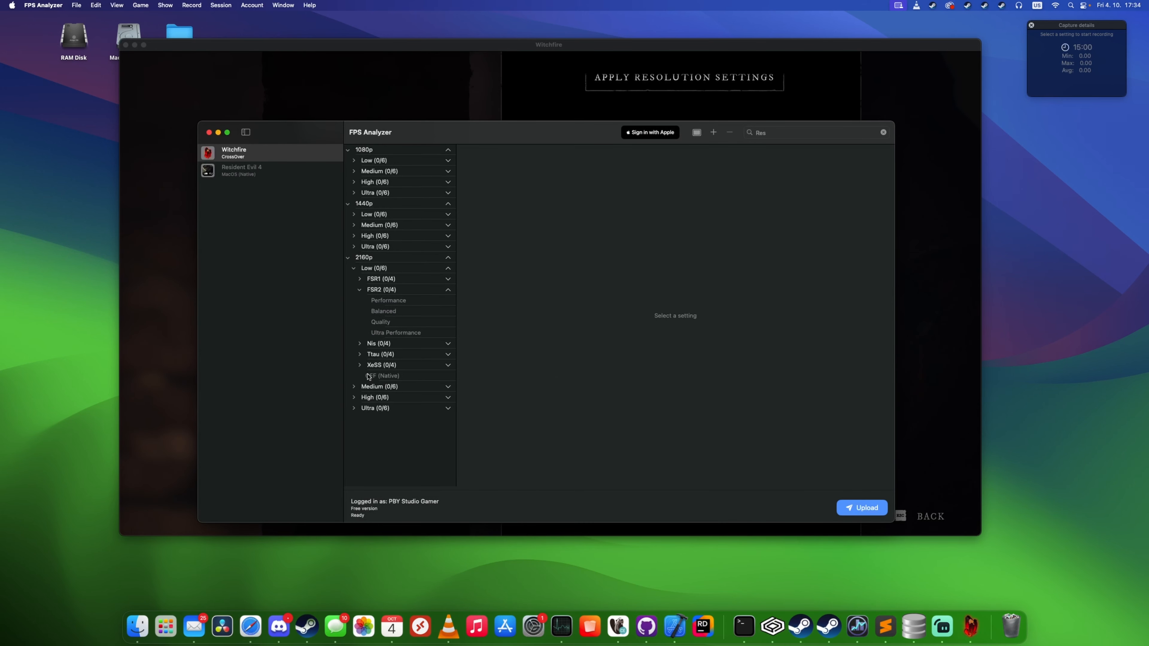
left_click(365, 386)
left_click(360, 409)
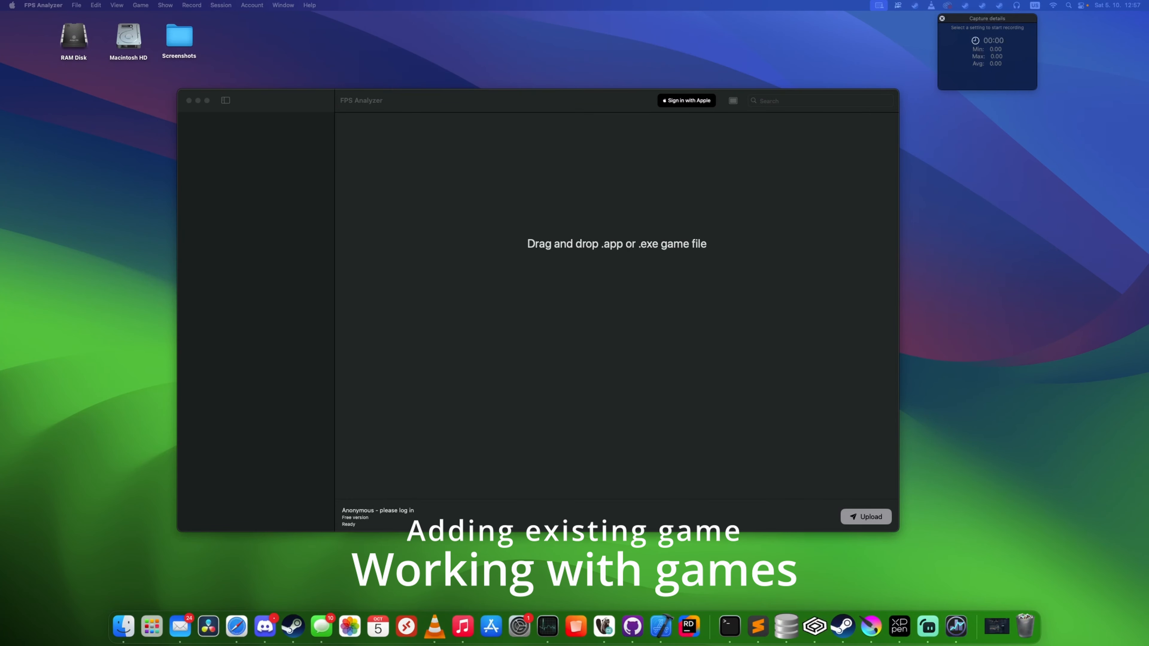
- Add Terminator.exe from the Terminator Resistance folder in Finder to the FPS Analyzer game list
left_click(678, 423)
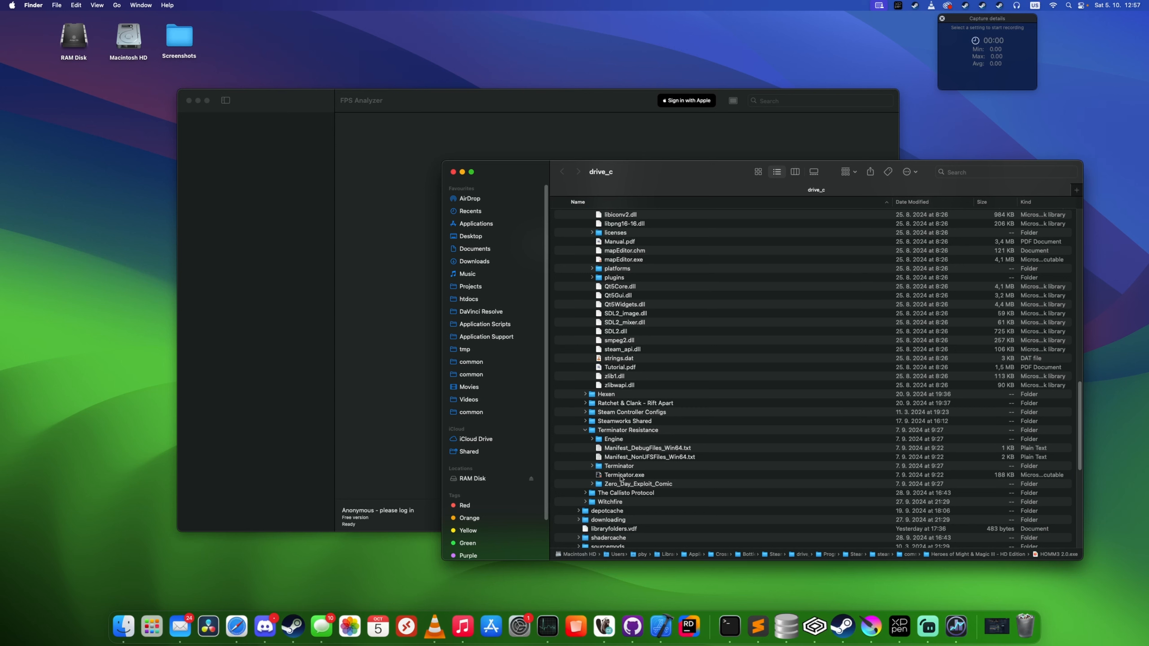
left_click_drag(621, 478, 297, 306)
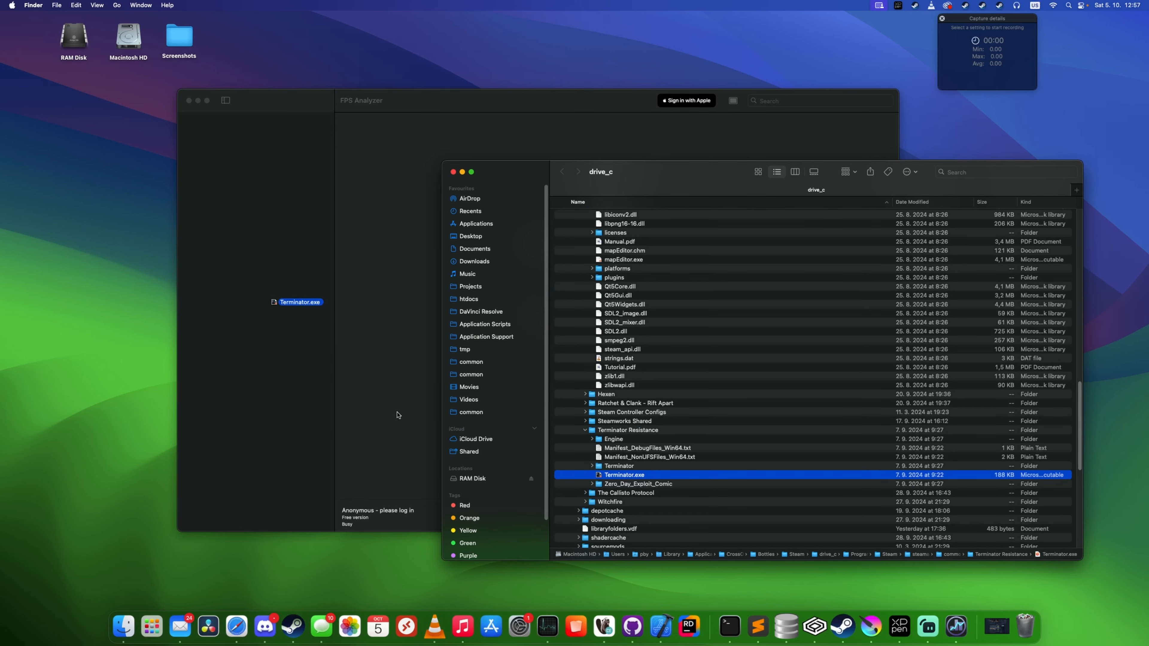
left_click(398, 311)
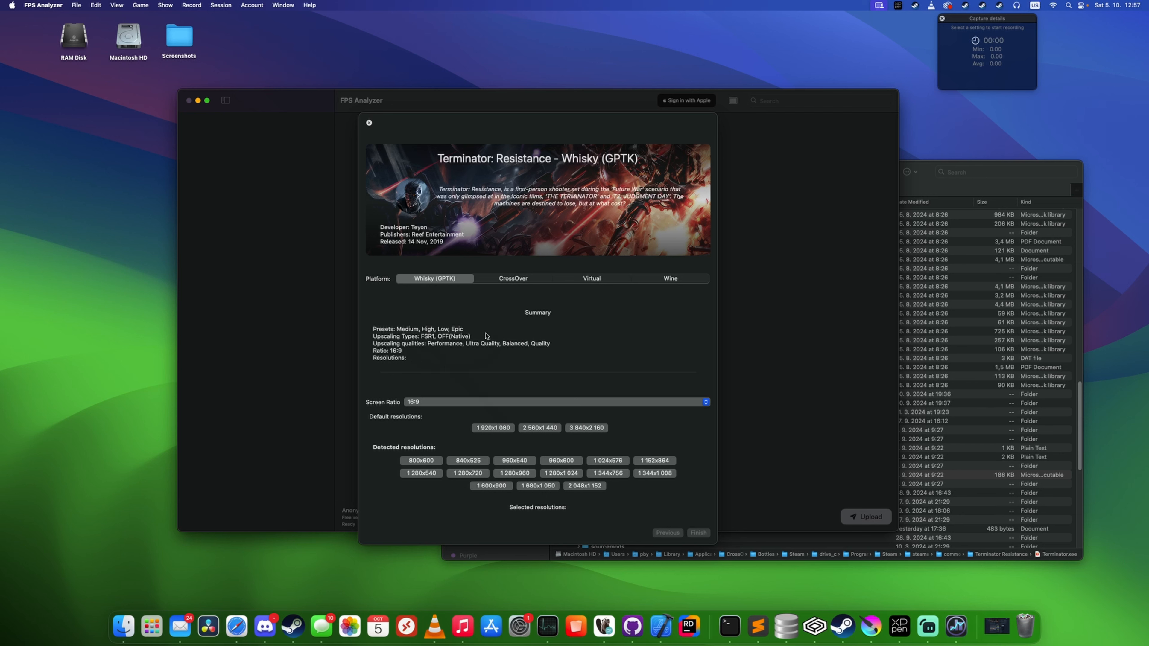
- Select the resolutions 1920x1080, 2560x1440 and 3840x2160 for Terminator: Resistance on Whisky (GPTK) and finish adding it
left_click(508, 428)
left_click(546, 431)
left_click(590, 430)
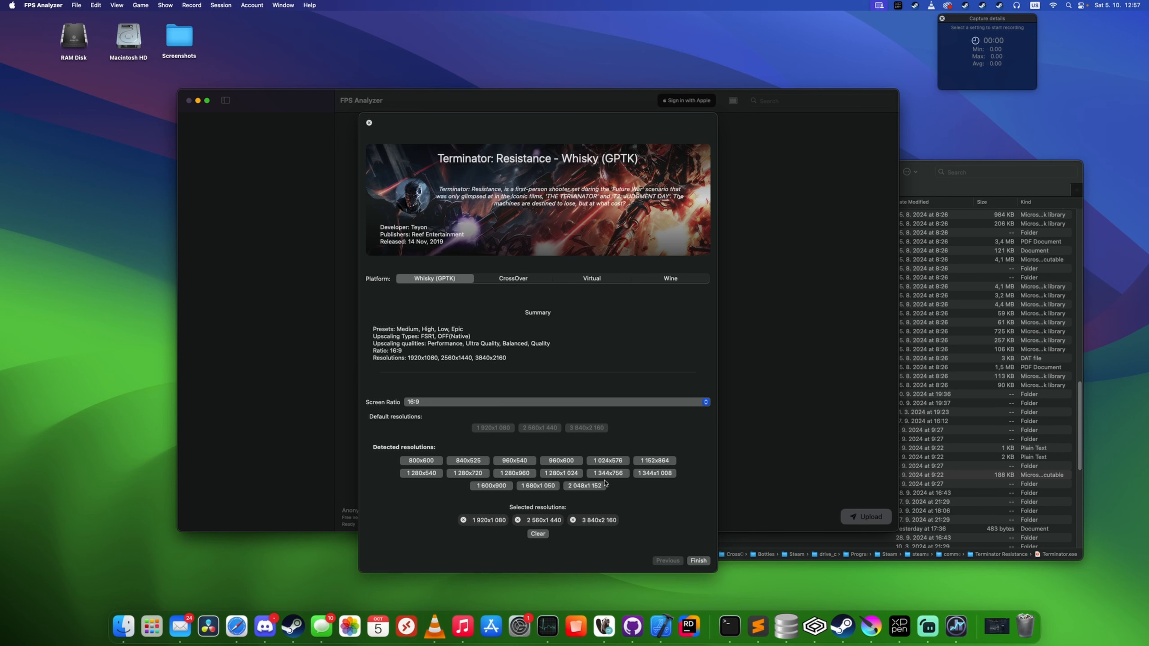
left_click(699, 561)
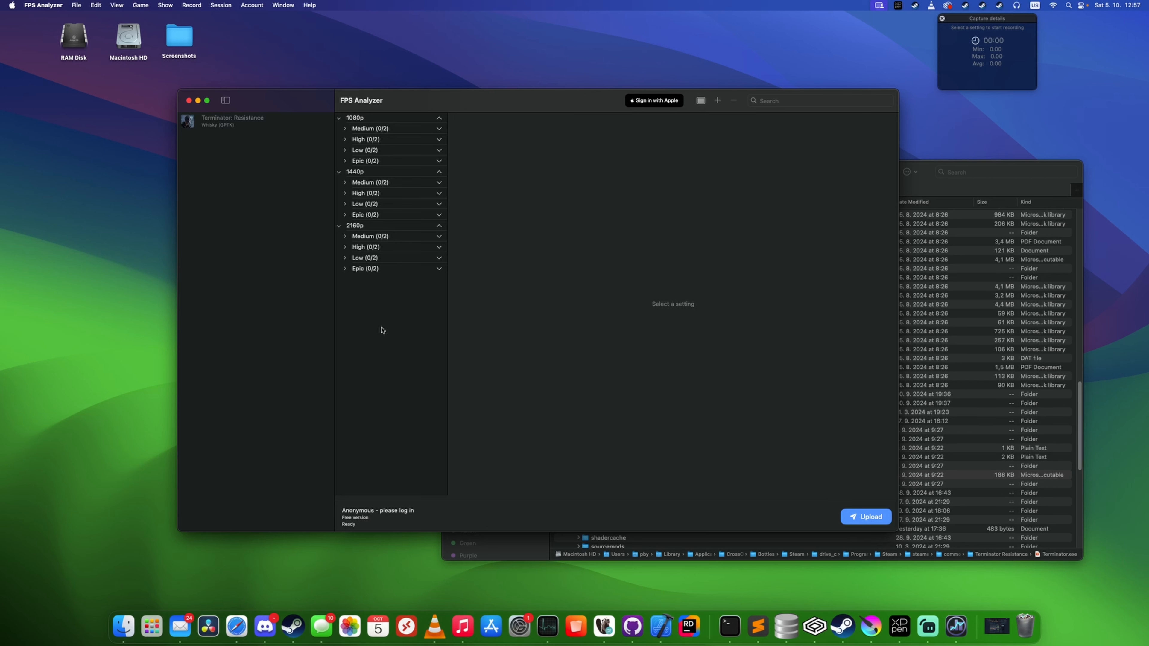
- Remove Terminator: Resistance with its sessions and data from the game list
left_click(244, 126)
right_click(253, 126)
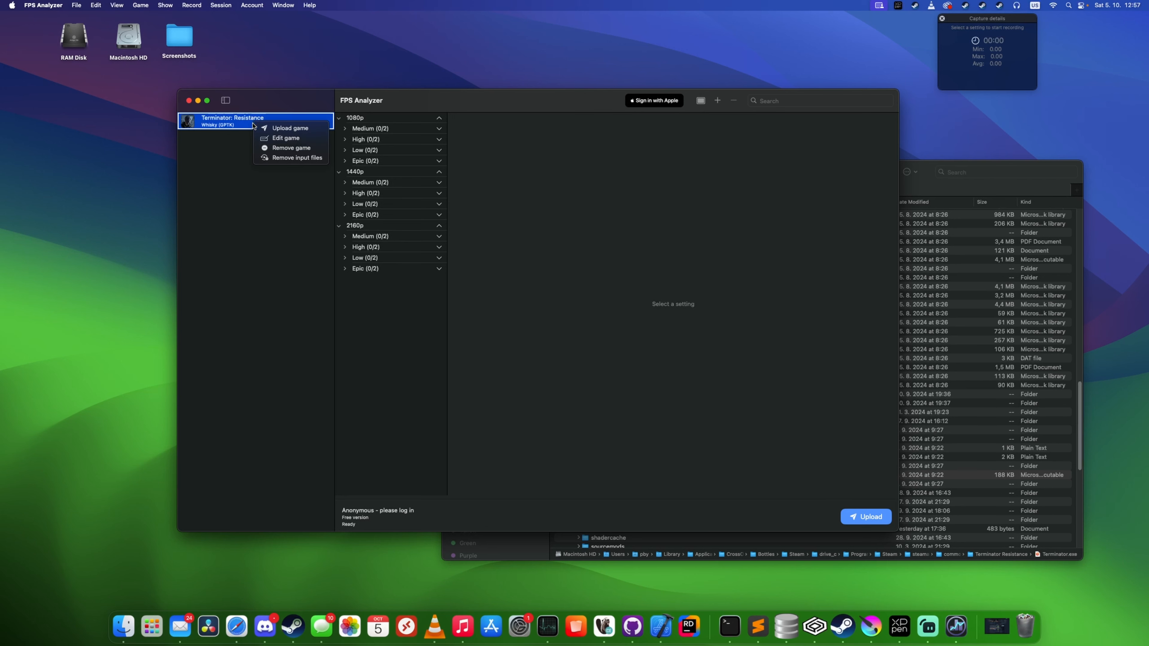
left_click(290, 148)
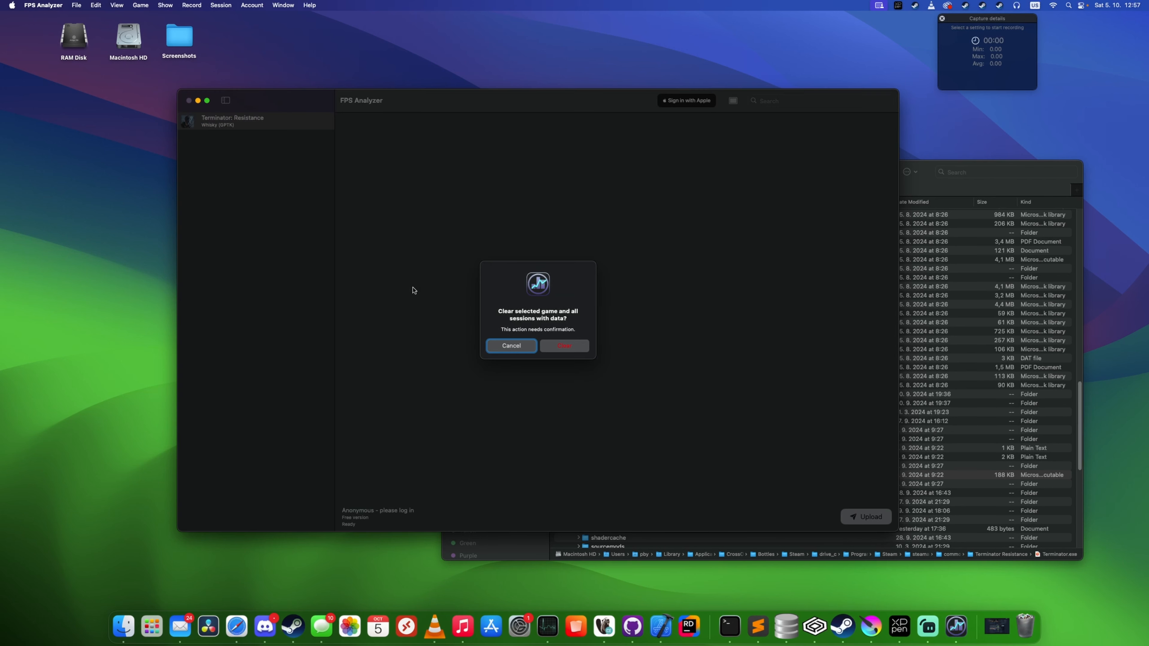
left_click(566, 347)
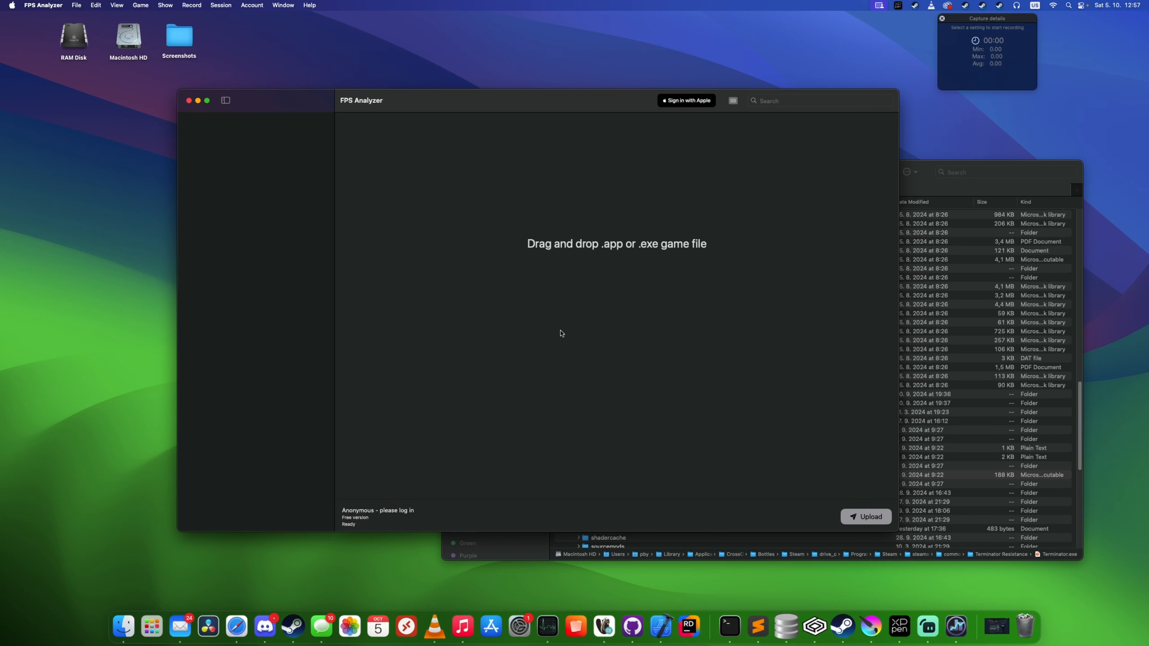
- Search the existing games for "termin" and choose the CrossOver version of Terminator: Resistance
left_click(793, 102)
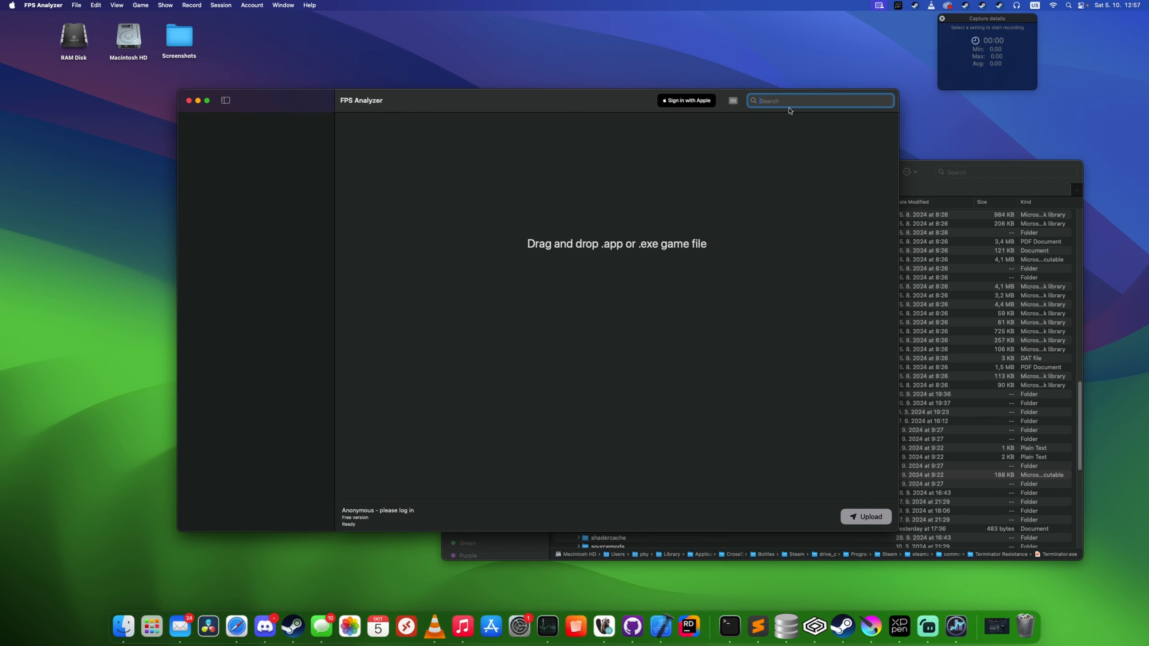
type("termin")
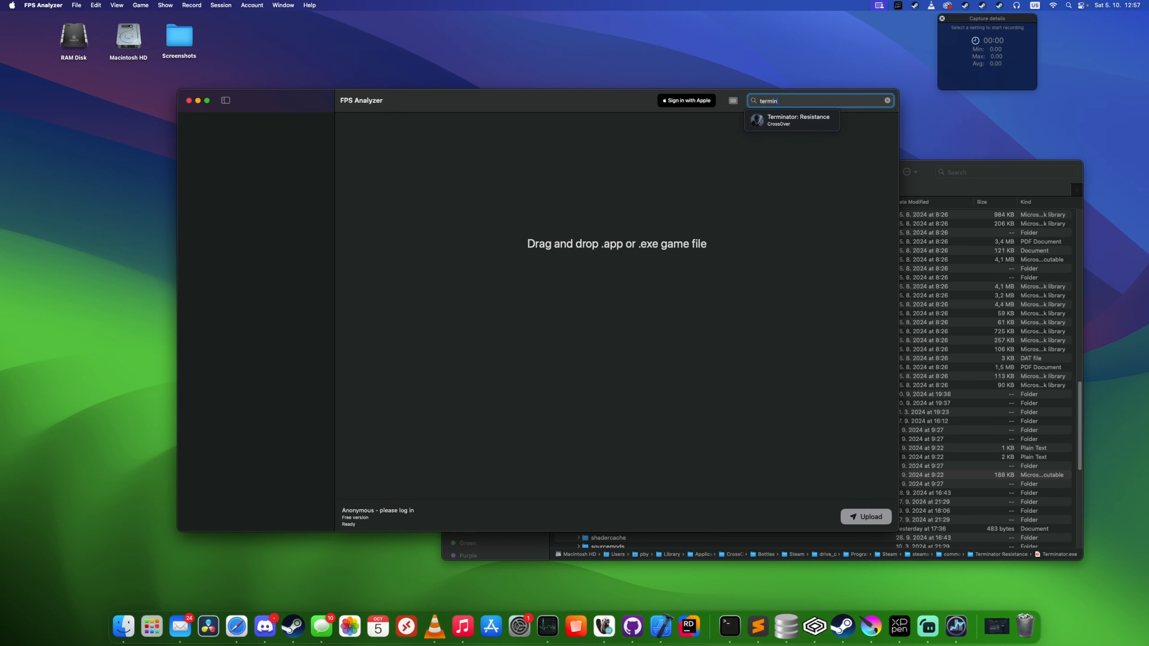
left_click(757, 122)
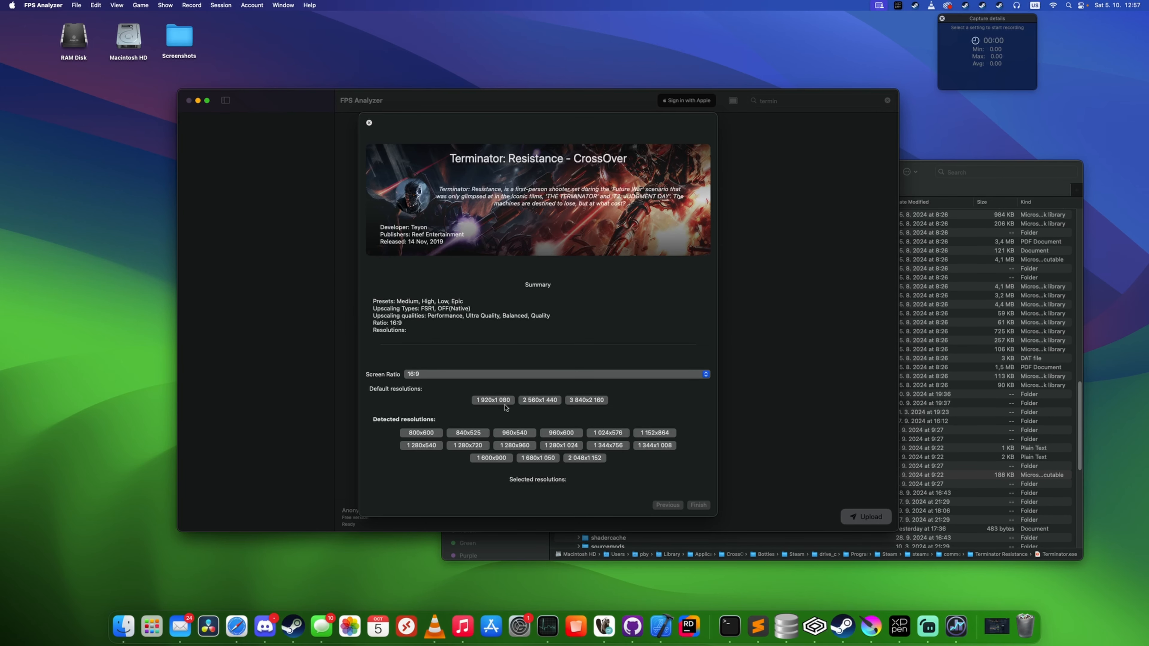
- Select the default resolutions 1920x1080, 2560x1440 and 3840x2160 for the CrossOver game and finish adding it
left_click(493, 399)
left_click(539, 400)
left_click(586, 400)
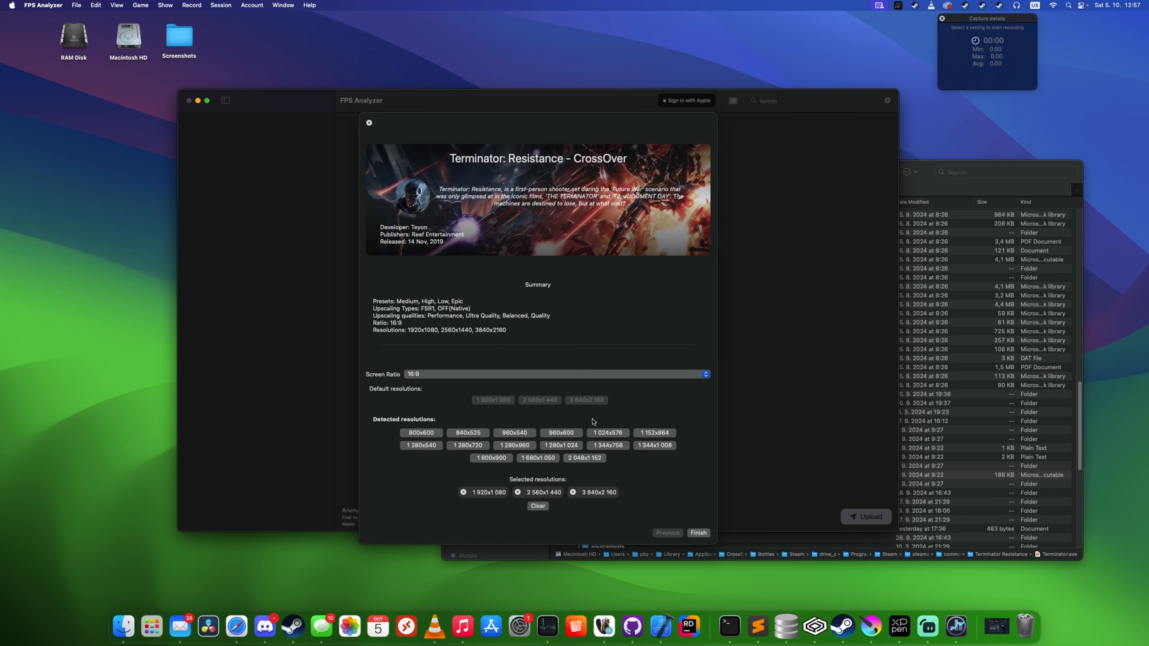
left_click(698, 533)
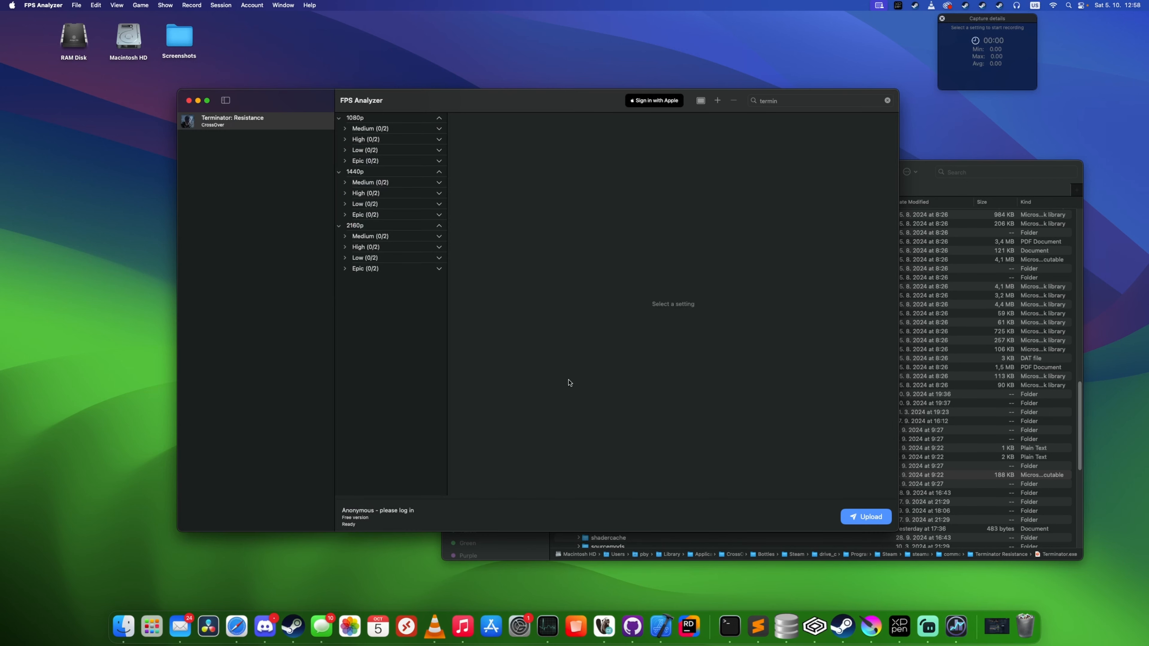